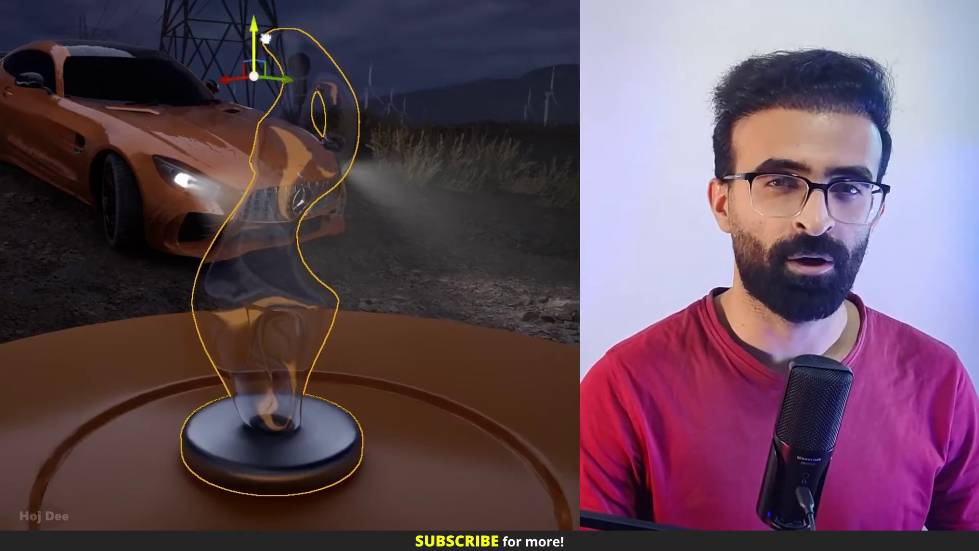
Move the glass statue across the round orange base in the car scene.
{"action": "middle_click_drag", "start_coordinate": [262, 38], "coordinate": [247, 124]}
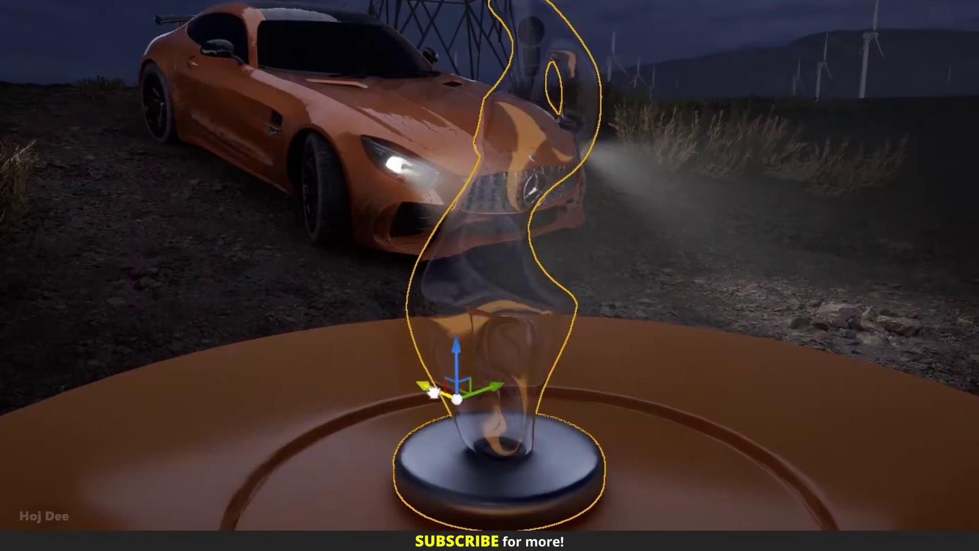
{"action": "middle_click_drag", "start_coordinate": [433, 392], "coordinate": [487, 447]}
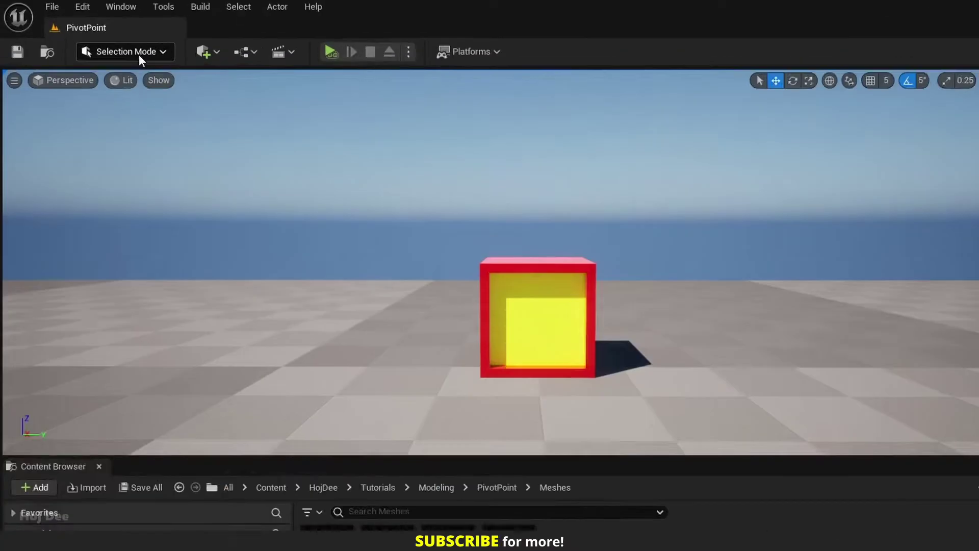
Search the plugins for "modeling tools" and check that Modeling Tools Editor Mode is enabled.
{"action": "left_click", "coordinate": [102, 40]}
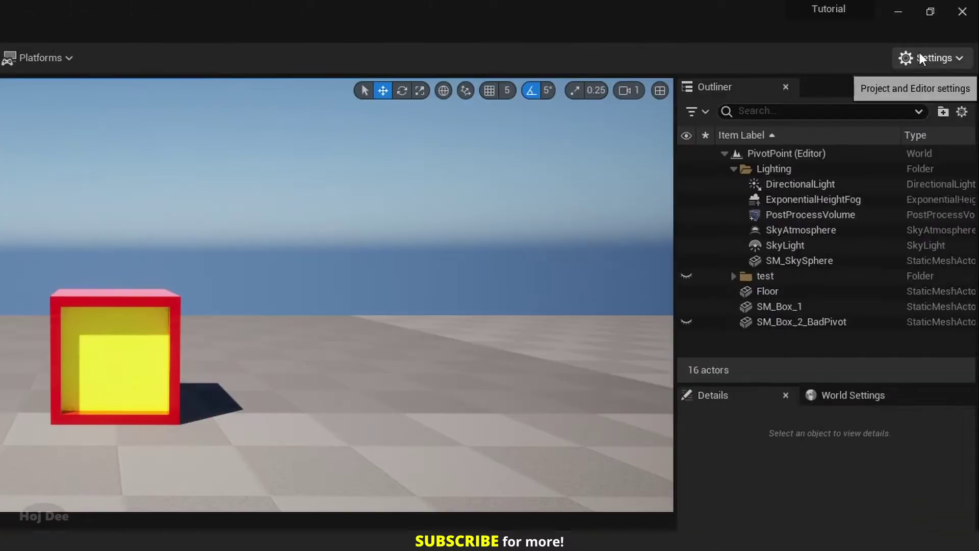
{"action": "left_click", "coordinate": [923, 58]}
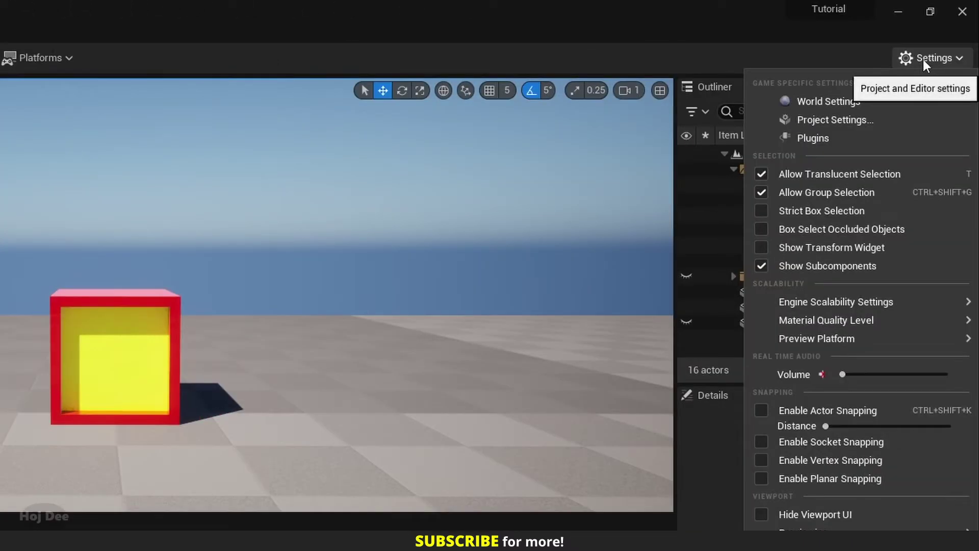
{"action": "left_click", "coordinate": [840, 134]}
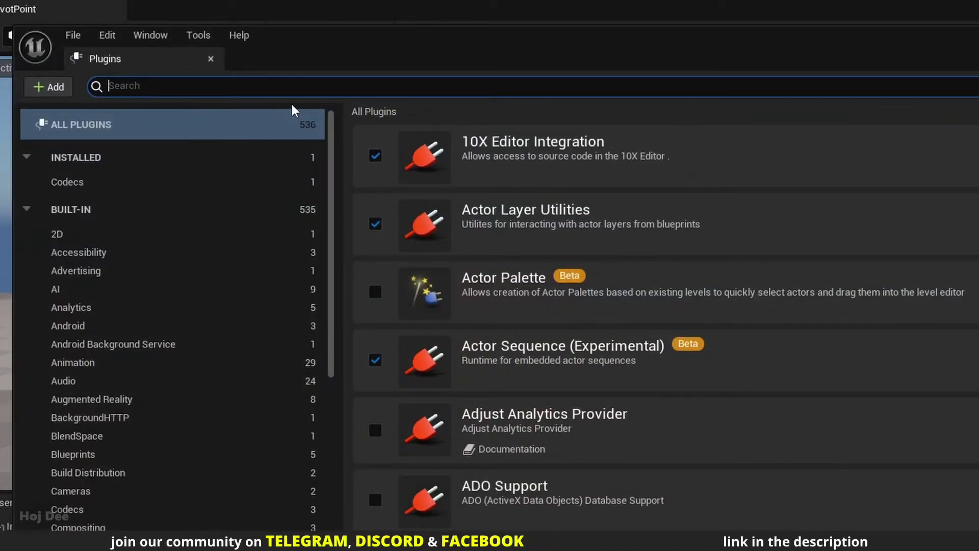
{"action": "type", "text": "modeling tools"}
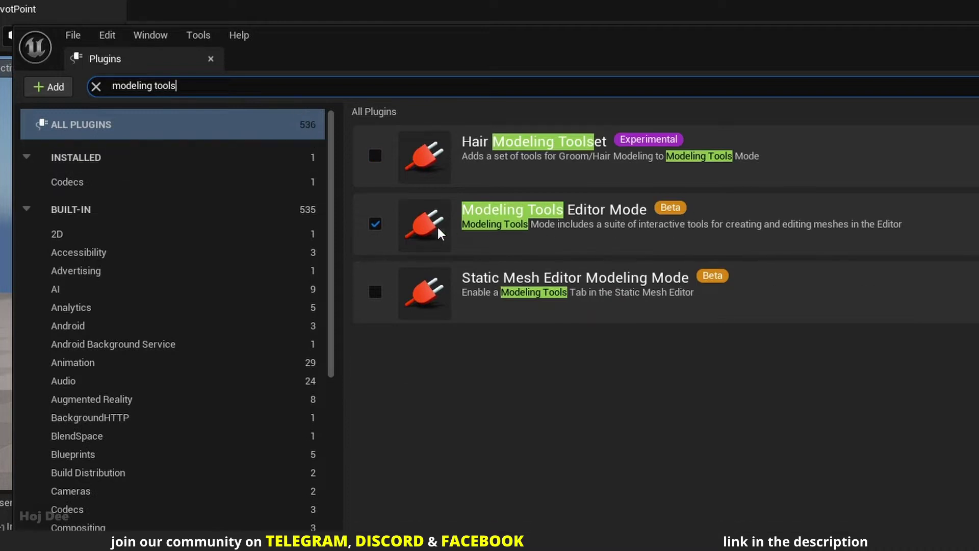
{"action": "left_click", "coordinate": [211, 59]}
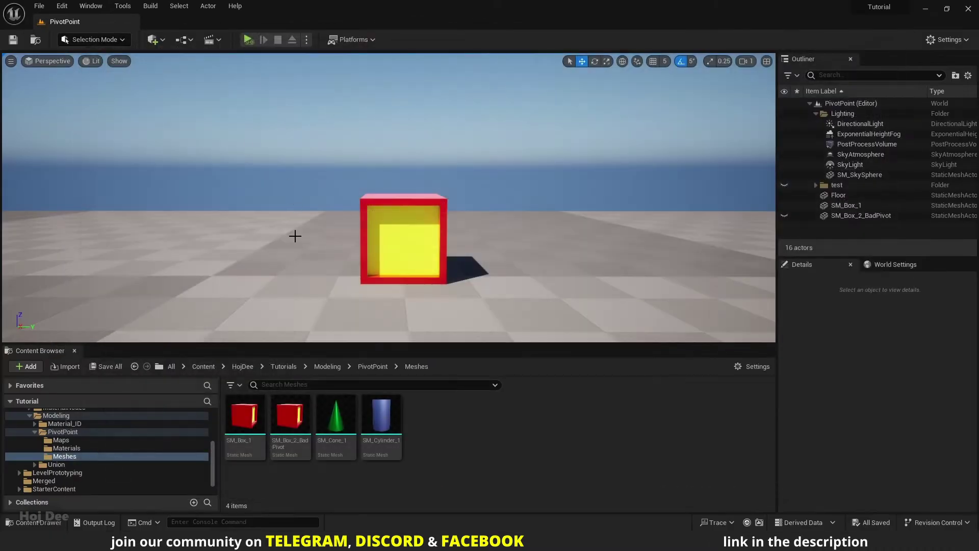
Switch to Modeling mode and start the Edit Pivot tool on SM_Box_1.
{"action": "key", "text": "shift+5"}
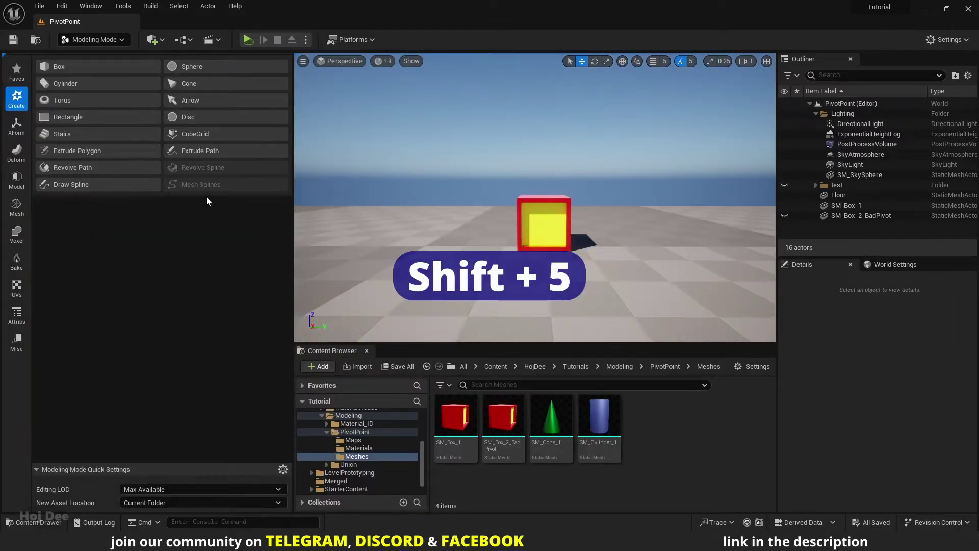
{"action": "left_click", "coordinate": [544, 228]}
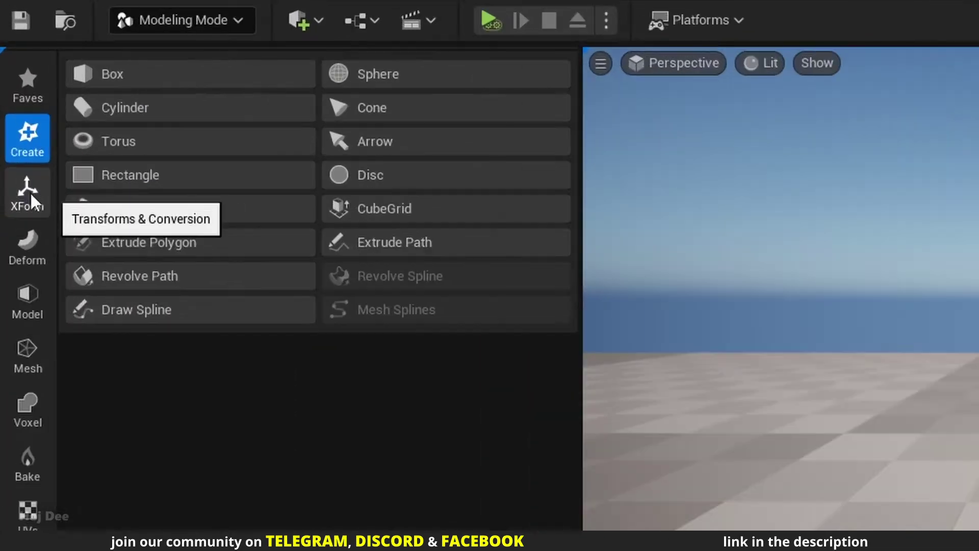
{"action": "left_click", "coordinate": [18, 125]}
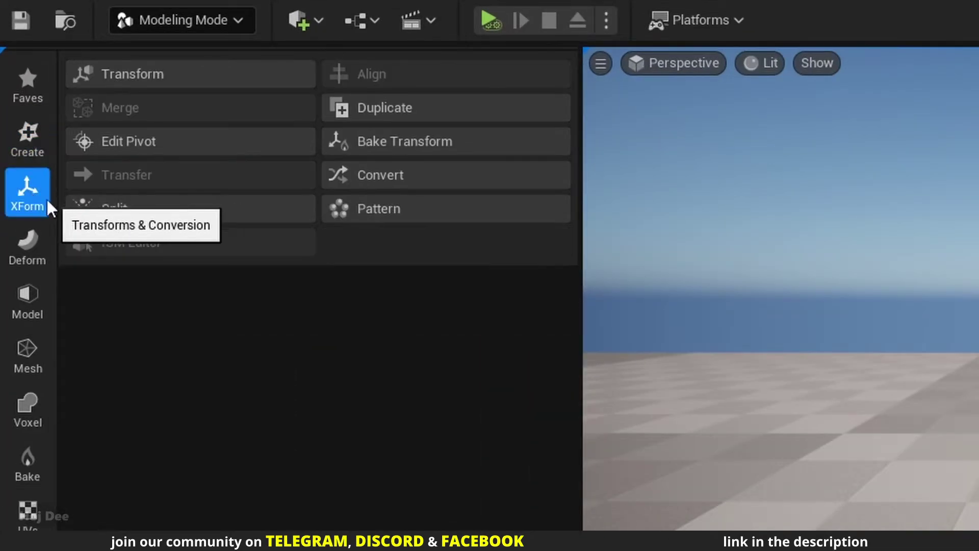
{"action": "left_click", "coordinate": [126, 142]}
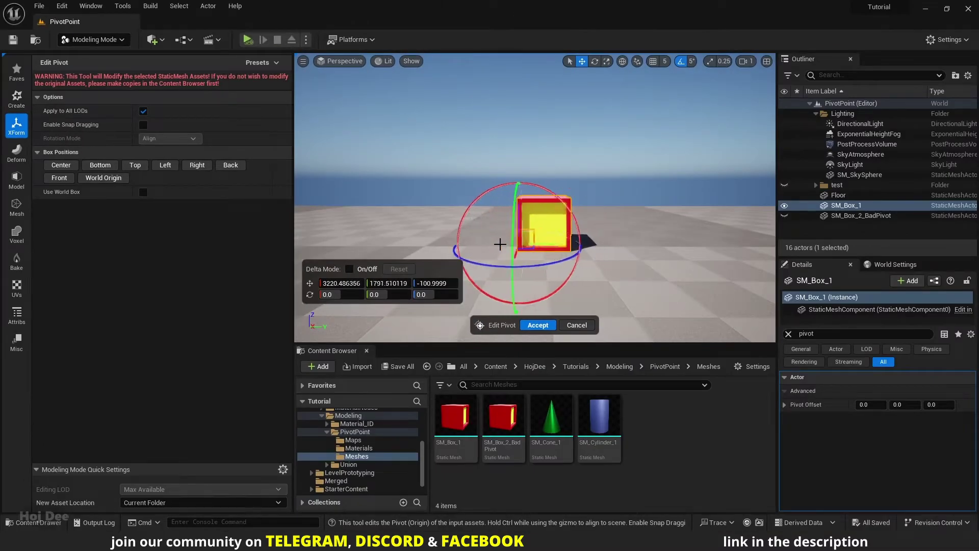
Try shifting the box's pivot along Y and rotating it -35° about Z, and undo both changes.
{"action": "left_click_drag", "start_coordinate": [499, 244], "coordinate": [536, 259]}
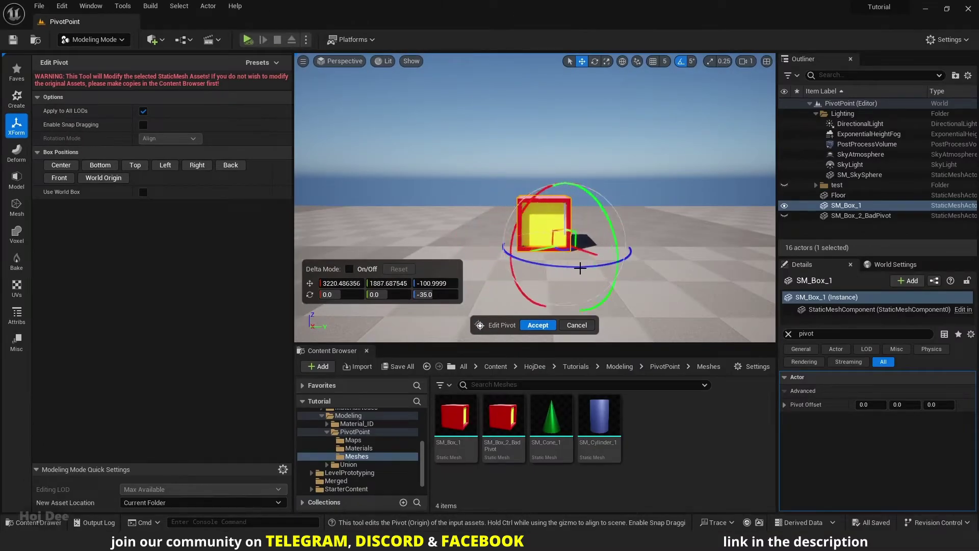
{"action": "key", "text": "ctrl+z"}
{"action": "key", "text": "ctrl+z"}
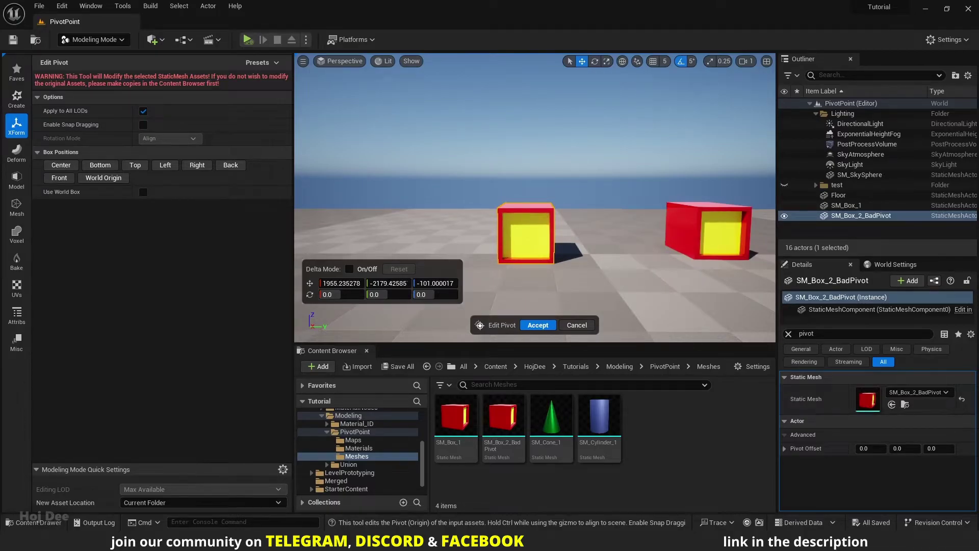
Place the pivot of SM_Box_2_BadPivot at the center of its mesh.
{"action": "mouse_move", "coordinate": [535, 204]}
{"action": "right_mouse_down"}
{"action": "mouse_move", "coordinate": [367, 209]}
{"action": "mouse_move", "coordinate": [540, 202]}
{"action": "right_mouse_up"}
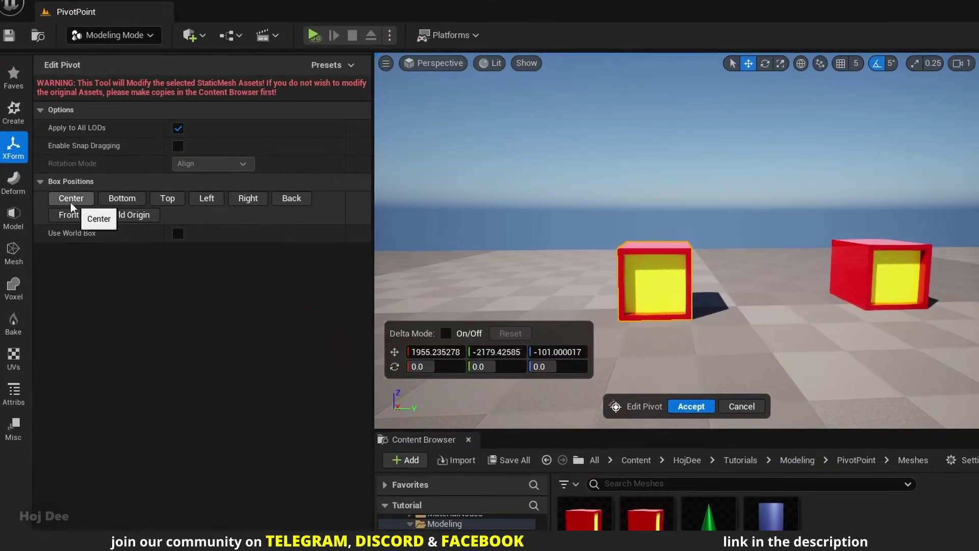
{"action": "left_click", "coordinate": [70, 199]}
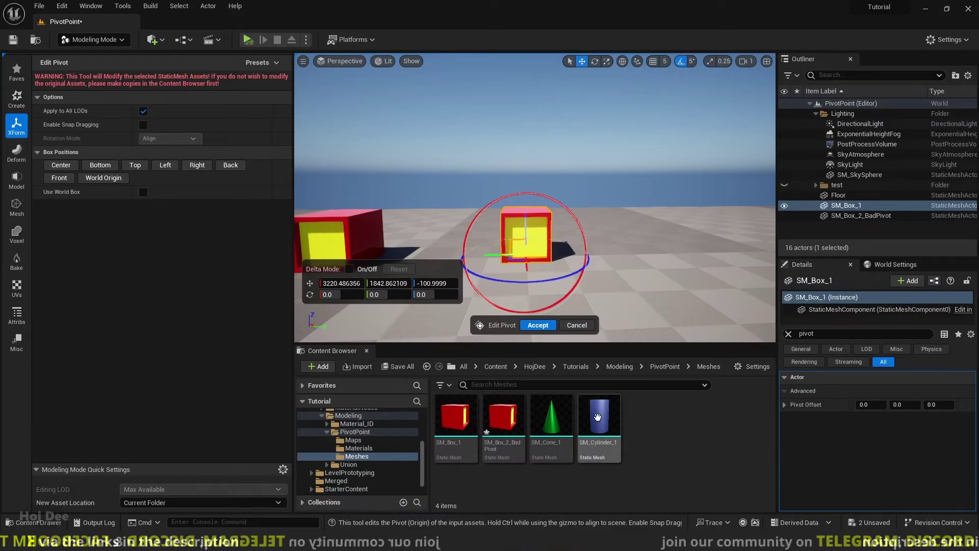
Place the SM_Cylinder_1 mesh on the floor beside the red box.
{"action": "left_click_drag", "start_coordinate": [599, 424], "coordinate": [602, 271]}
{"action": "scroll", "coordinate": [520, 291], "scroll_direction": "up", "scroll_amount": 5}
Try snapping the red box's pivot onto the side of the blue cylinder, and undo the move.
{"action": "right_click_drag", "start_coordinate": [541, 249], "coordinate": [553, 273]}
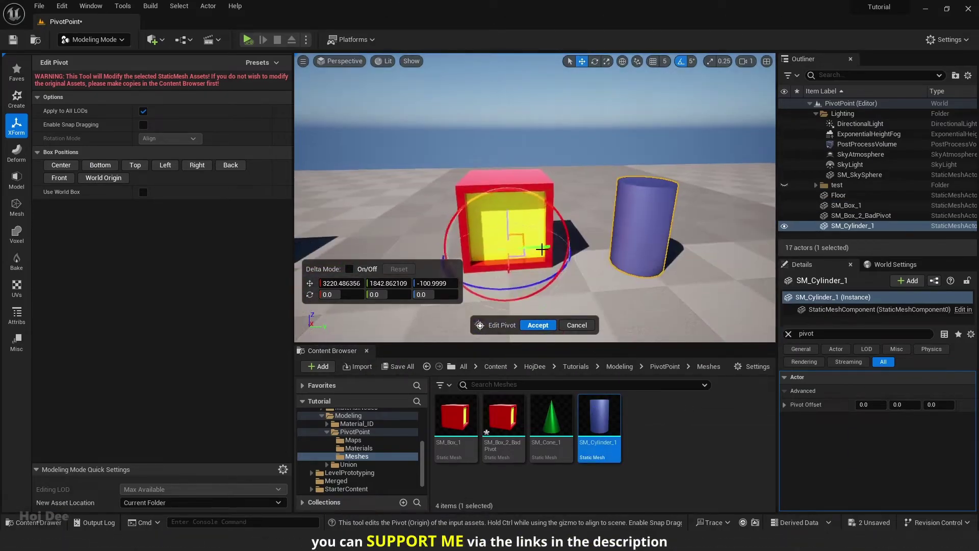
{"action": "left_click_drag", "start_coordinate": [541, 248], "coordinate": [644, 218]}
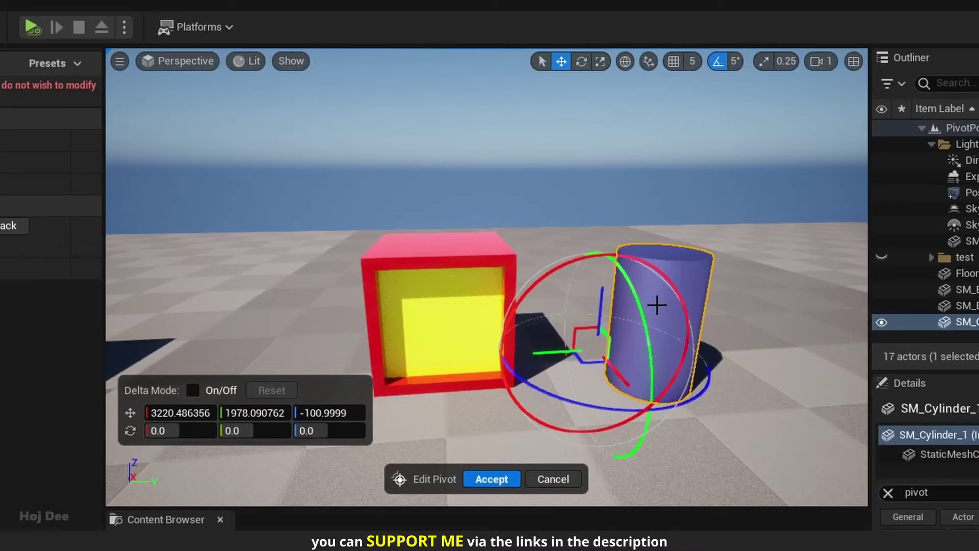
{"action": "key", "text": "ctrl+z"}
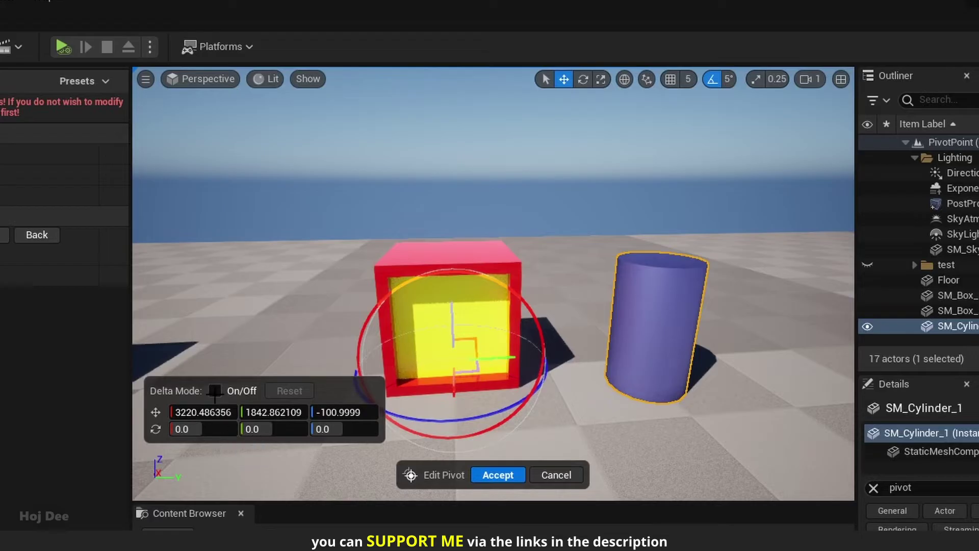
Offset the box's pivot by 10 along X in Delta Mode and move the pivot coordinates box out of the way.
{"action": "right_click_drag", "start_coordinate": [453, 335], "coordinate": [520, 352]}
{"action": "type", "text": "10"}
{"action": "key", "text": "Return"}
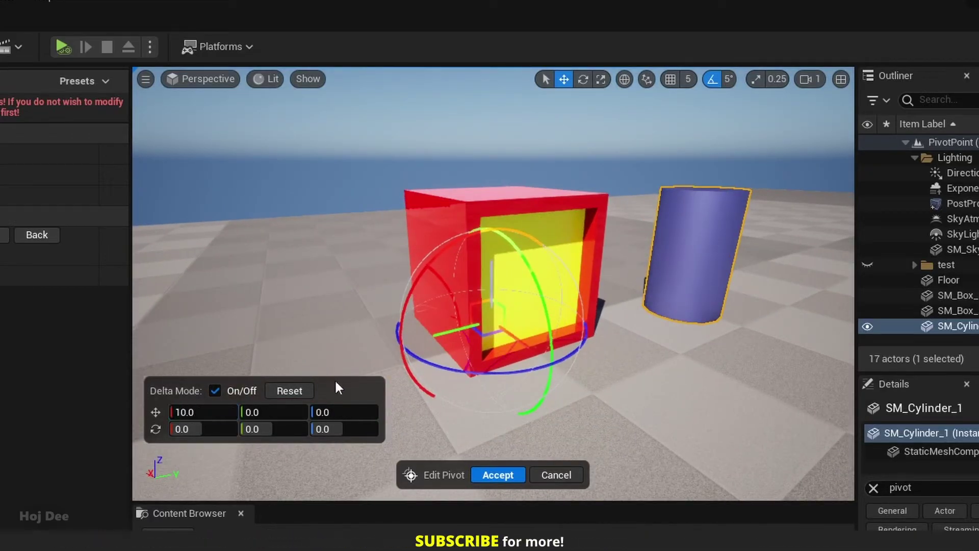
{"action": "left_click_drag", "start_coordinate": [335, 388], "coordinate": [359, 120]}
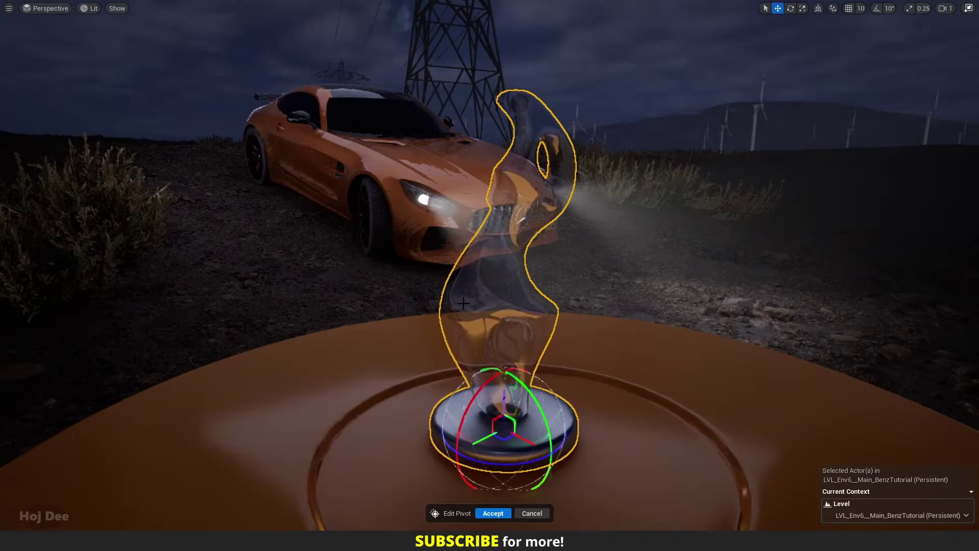
Reposition the glass statue's pivot with snap dragging, passing over the statue and the car in Align rotation mode.
{"action": "mouse_move", "coordinate": [463, 303]}
{"action": "left_mouse_down"}
{"action": "mouse_move", "coordinate": [492, 316]}
{"action": "mouse_move", "coordinate": [503, 258]}
{"action": "mouse_move", "coordinate": [550, 175]}
{"action": "mouse_move", "coordinate": [528, 121]}
{"action": "mouse_move", "coordinate": [513, 120]}
{"action": "mouse_move", "coordinate": [516, 168]}
{"action": "mouse_move", "coordinate": [488, 215]}
{"action": "left_mouse_up"}
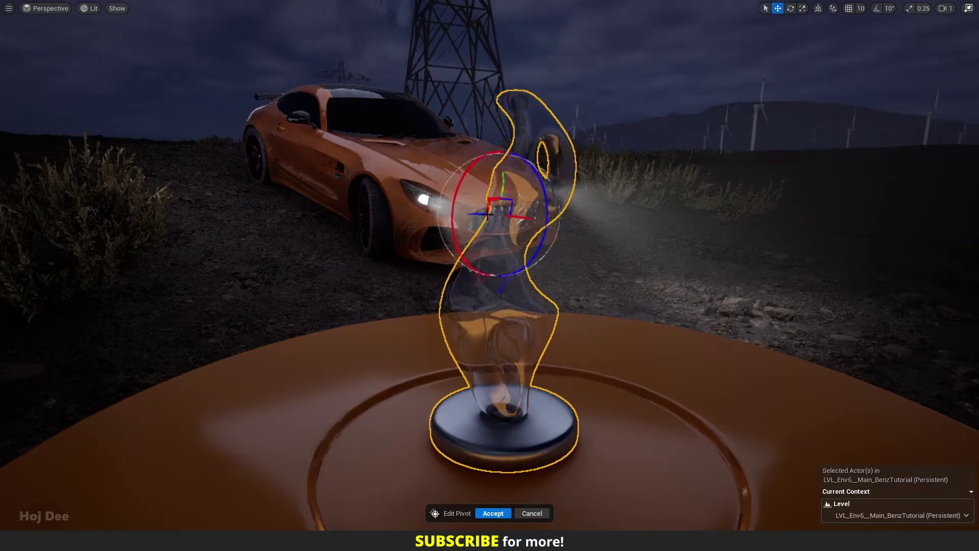
{"action": "left_click_drag", "start_coordinate": [401, 204], "coordinate": [426, 51]}
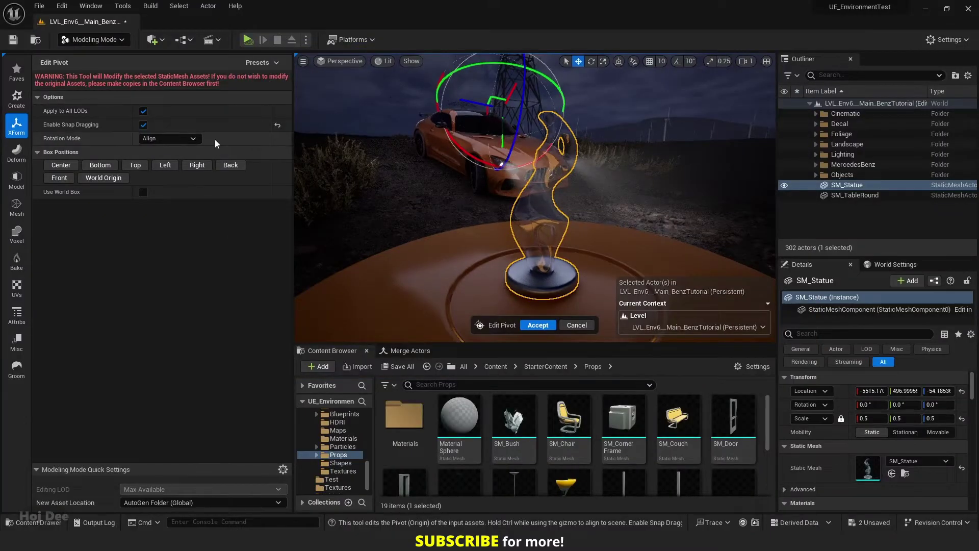
Set the snap dragging Rotation Mode to Ignore and snap the pivot onto the upper part of the statue.
{"action": "left_click", "coordinate": [168, 133]}
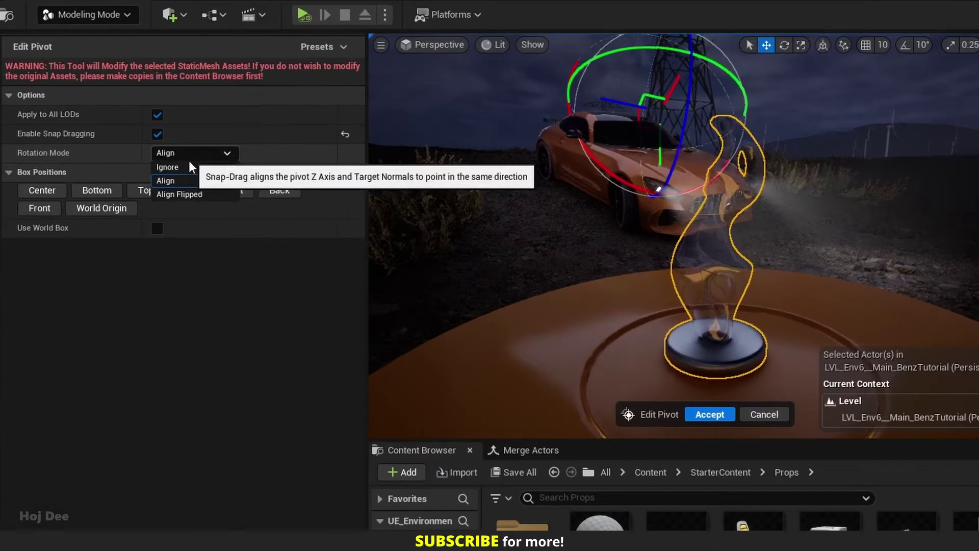
{"action": "left_click", "coordinate": [185, 167]}
{"action": "left_click_drag", "start_coordinate": [684, 263], "coordinate": [719, 173]}
Set the snap dragging Rotation Mode to Align Flipped and snap the pivot along the statue's surface.
{"action": "left_click", "coordinate": [205, 154]}
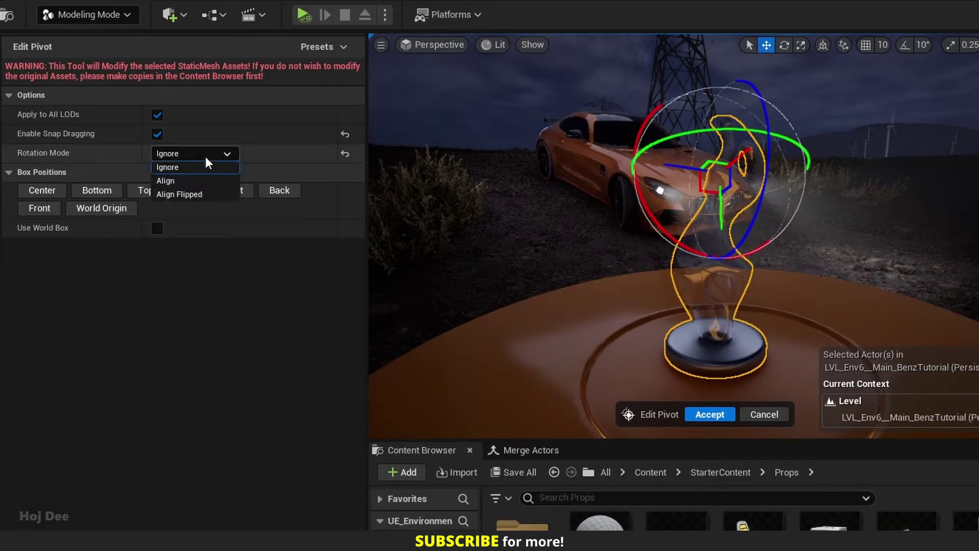
{"action": "left_click", "coordinate": [192, 193]}
{"action": "left_click_drag", "start_coordinate": [702, 234], "coordinate": [732, 153]}
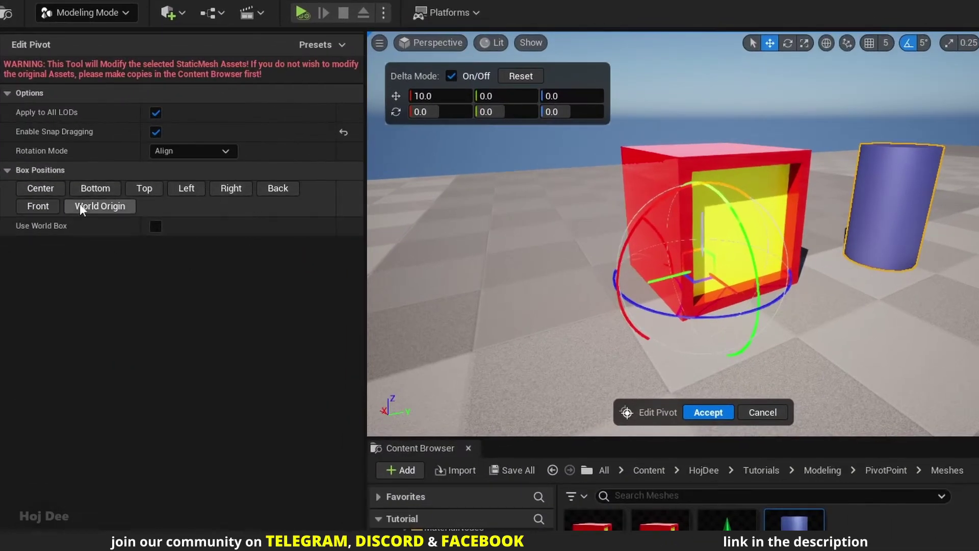
Try the Center, Bottom, Top, Left, Right, Back and Front positions for the box's pivot, and cancel the pivot edit.
{"action": "left_click", "coordinate": [49, 185]}
{"action": "left_click", "coordinate": [102, 186]}
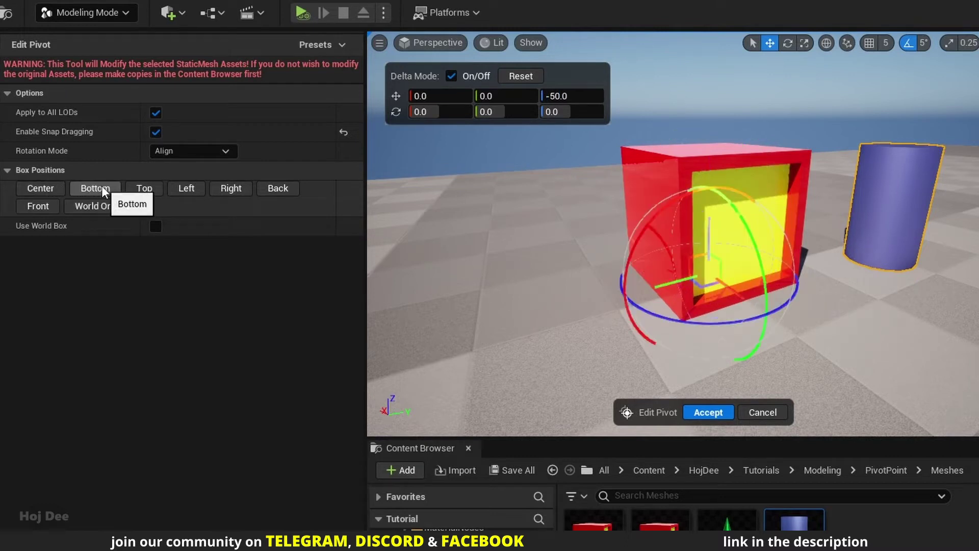
{"action": "left_click", "coordinate": [145, 189]}
{"action": "left_click", "coordinate": [192, 192]}
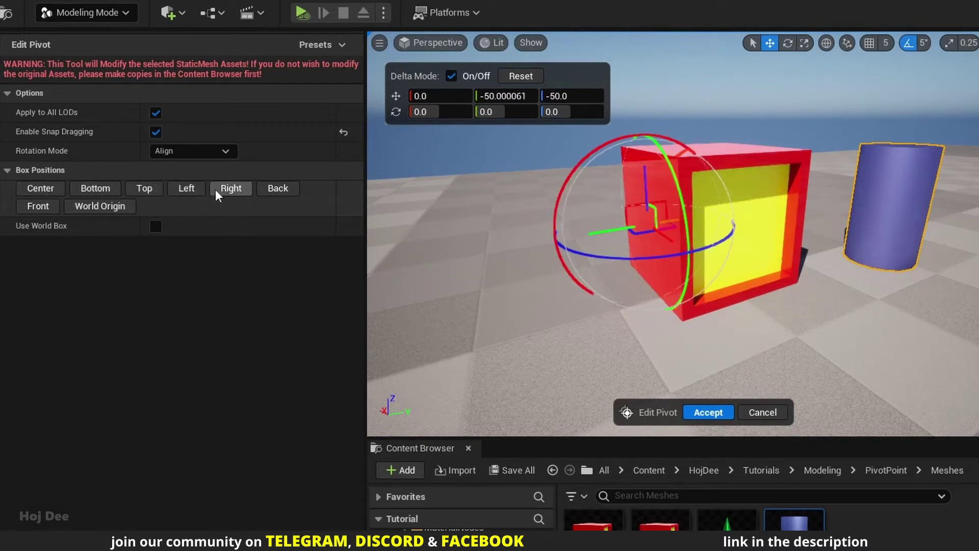
{"action": "left_click", "coordinate": [230, 189]}
{"action": "left_click", "coordinate": [275, 189]}
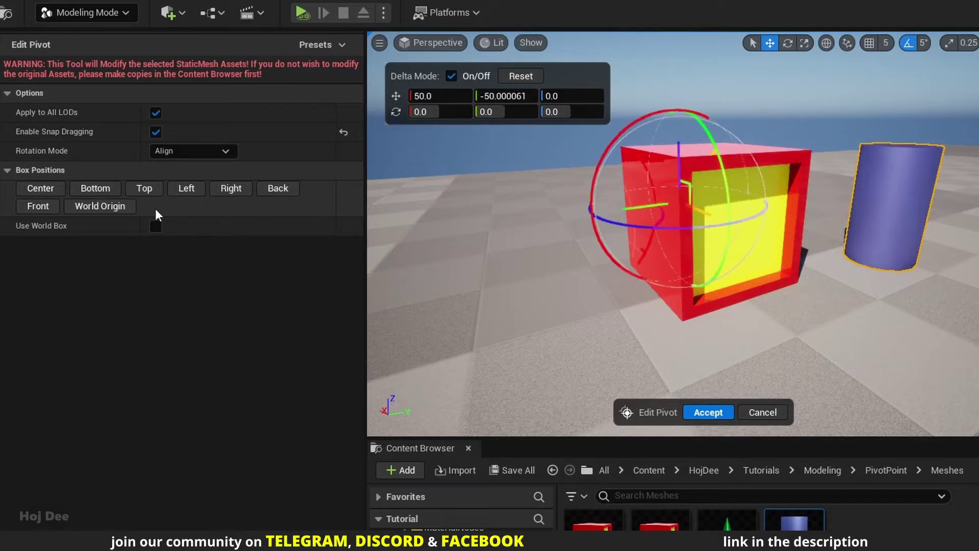
{"action": "left_click", "coordinate": [38, 207]}
{"action": "left_click", "coordinate": [755, 410]}
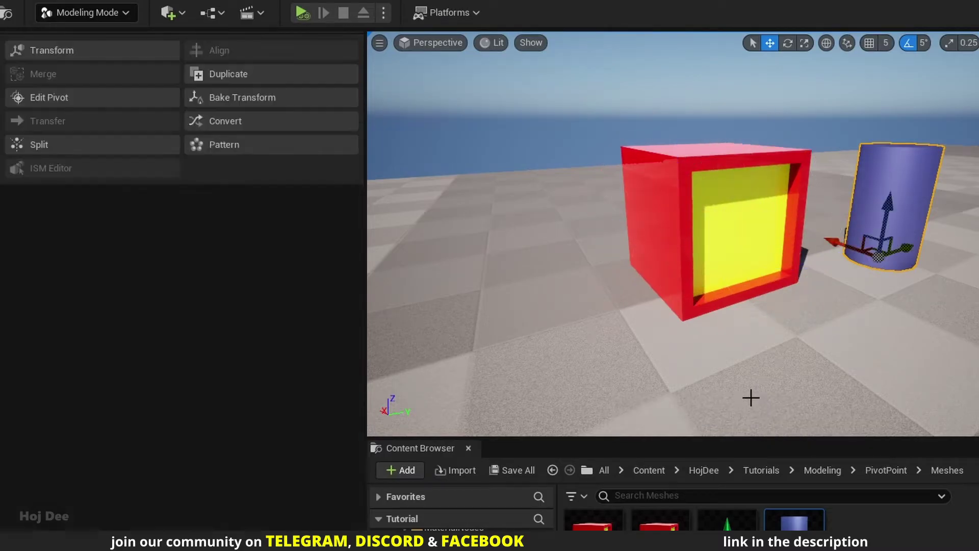
Raise the red box above the floor and rotate it into a tilted orientation.
{"action": "left_click", "coordinate": [691, 266]}
{"action": "left_click_drag", "start_coordinate": [708, 236], "coordinate": [711, 161]}
{"action": "right_click_drag", "start_coordinate": [710, 161], "coordinate": [715, 137]}
{"action": "key", "text": "e"}
{"action": "left_click_drag", "start_coordinate": [715, 167], "coordinate": [688, 236]}
Try the Center, Bottom, Top, Left, Right, Back and Front pivot positions on the tilted box with Edit Pivot.
{"action": "left_click", "coordinate": [77, 97]}
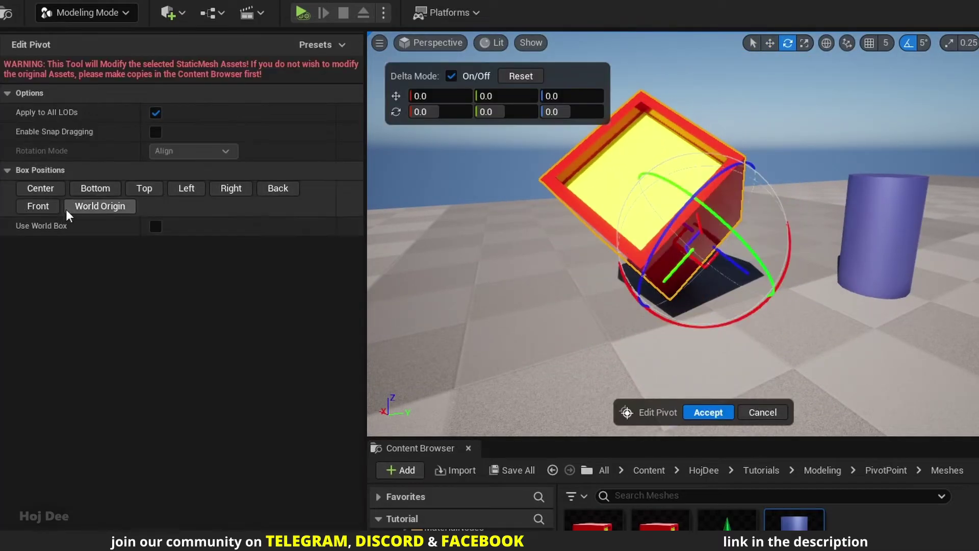
{"action": "left_click", "coordinate": [48, 187]}
{"action": "left_click", "coordinate": [108, 192]}
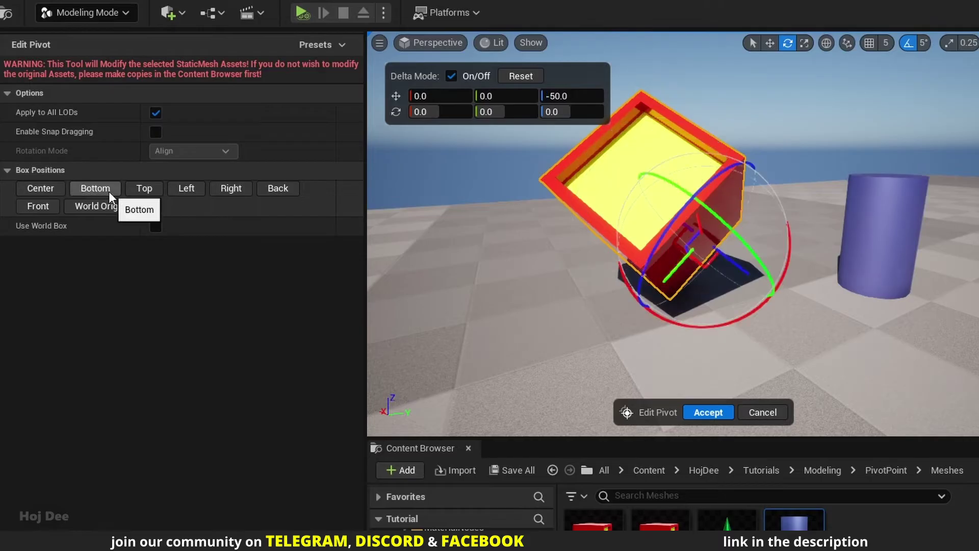
{"action": "left_click", "coordinate": [145, 190]}
{"action": "left_click", "coordinate": [176, 191]}
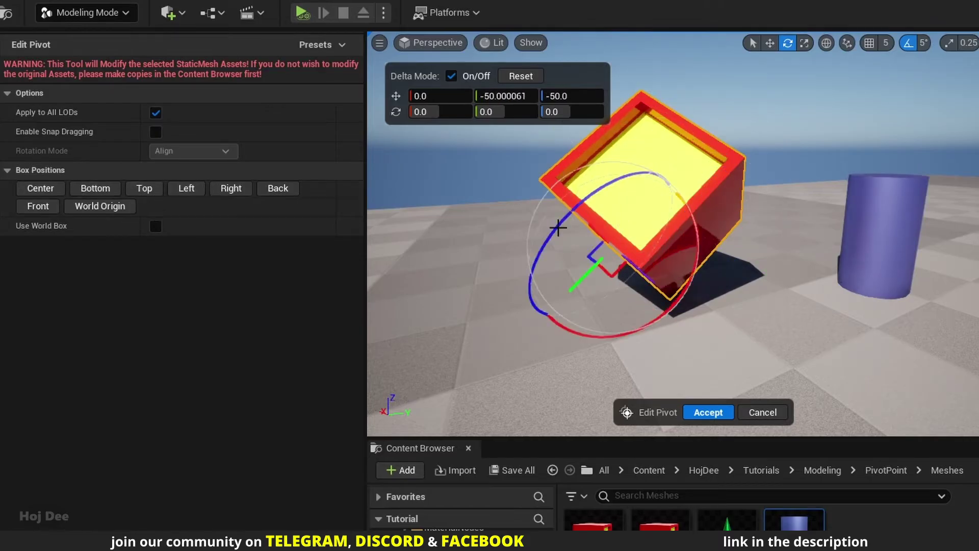
{"action": "right_click_drag", "start_coordinate": [673, 234], "coordinate": [566, 265]}
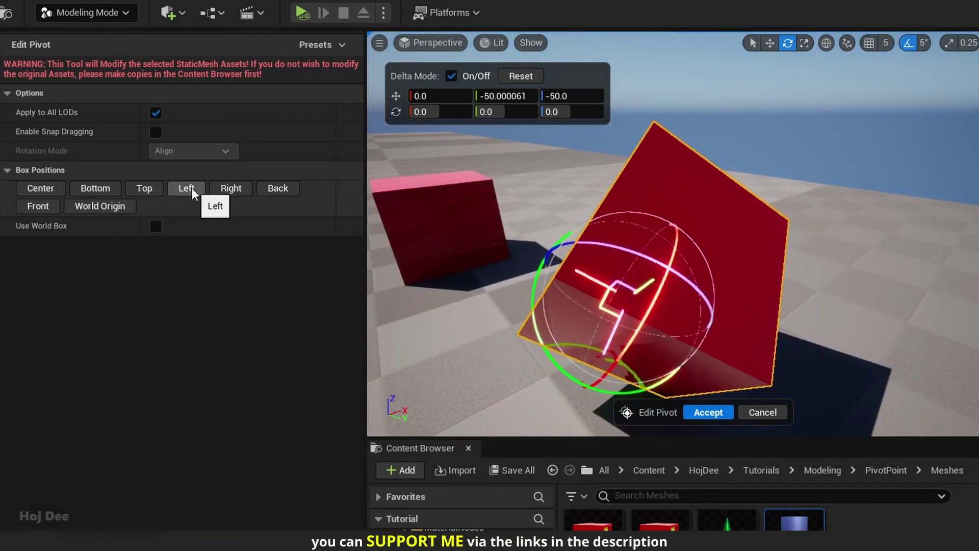
{"action": "left_click", "coordinate": [192, 187]}
{"action": "left_click", "coordinate": [232, 188]}
{"action": "left_click", "coordinate": [285, 191]}
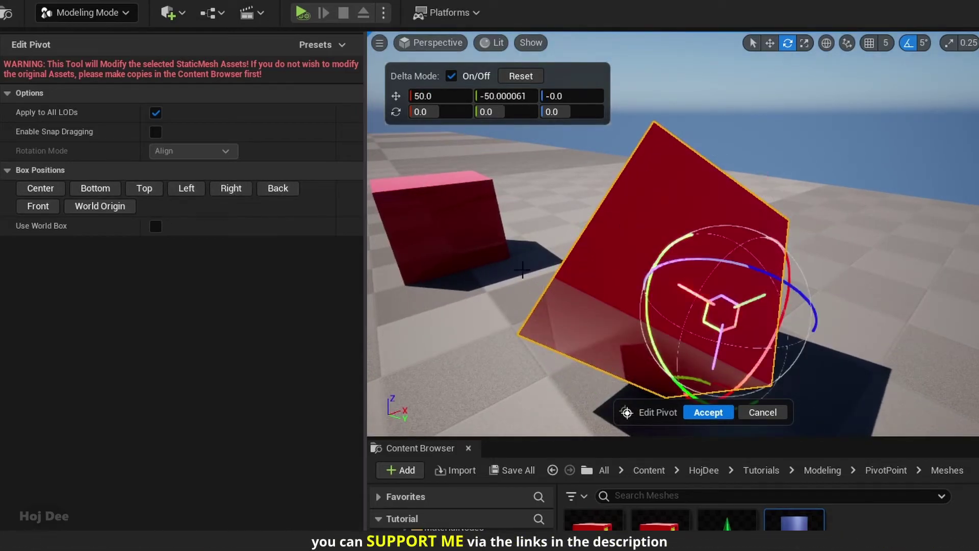
{"action": "right_click_drag", "start_coordinate": [448, 240], "coordinate": [541, 245]}
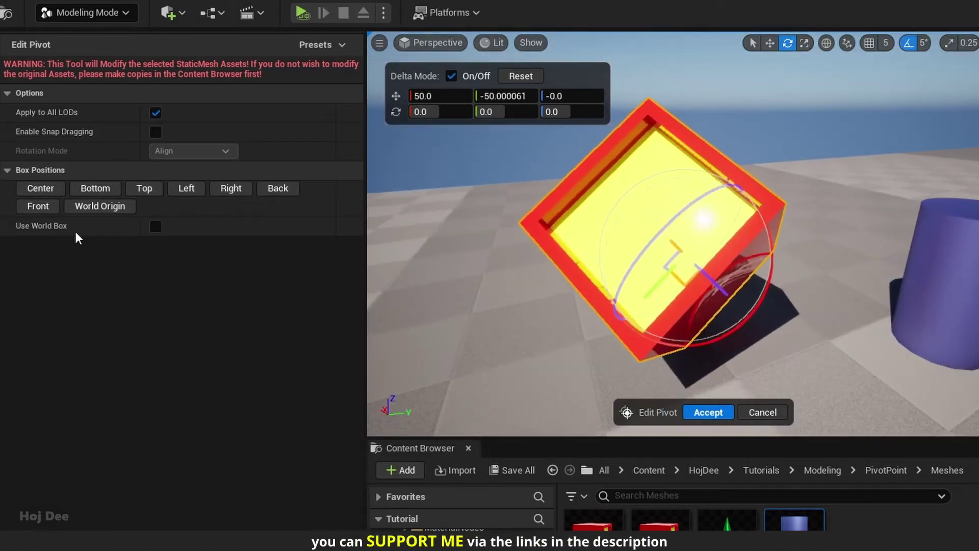
{"action": "left_click", "coordinate": [36, 206]}
Enable Use World Box, try the Bottom, Top, Left, Right, Back and Front pivot positions, and cancel the pivot edit.
{"action": "left_click", "coordinate": [155, 226]}
{"action": "right_click_drag", "start_coordinate": [662, 254], "coordinate": [724, 255]}
{"action": "left_click", "coordinate": [82, 188]}
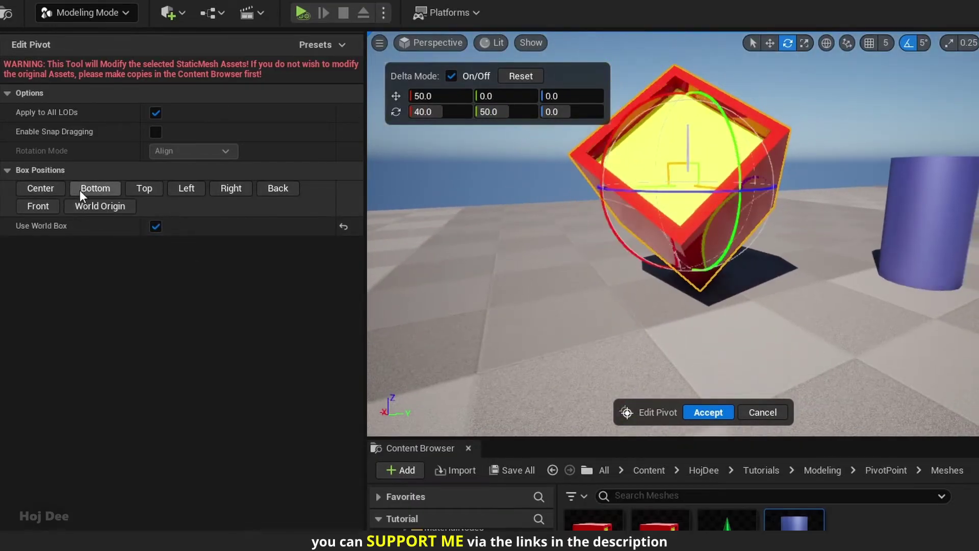
{"action": "left_click", "coordinate": [147, 189]}
{"action": "left_click", "coordinate": [191, 189]}
{"action": "left_click", "coordinate": [228, 190]}
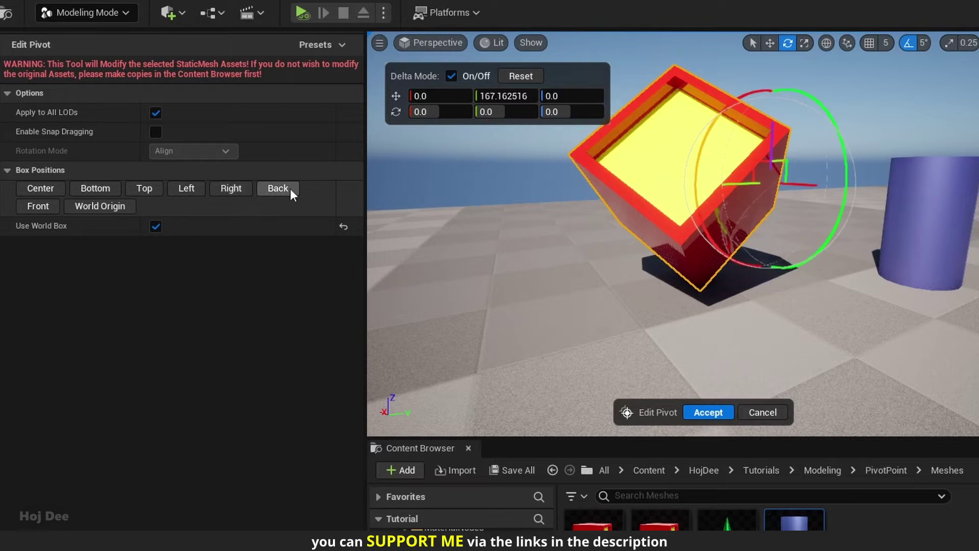
{"action": "left_click", "coordinate": [286, 189]}
{"action": "left_click", "coordinate": [40, 206]}
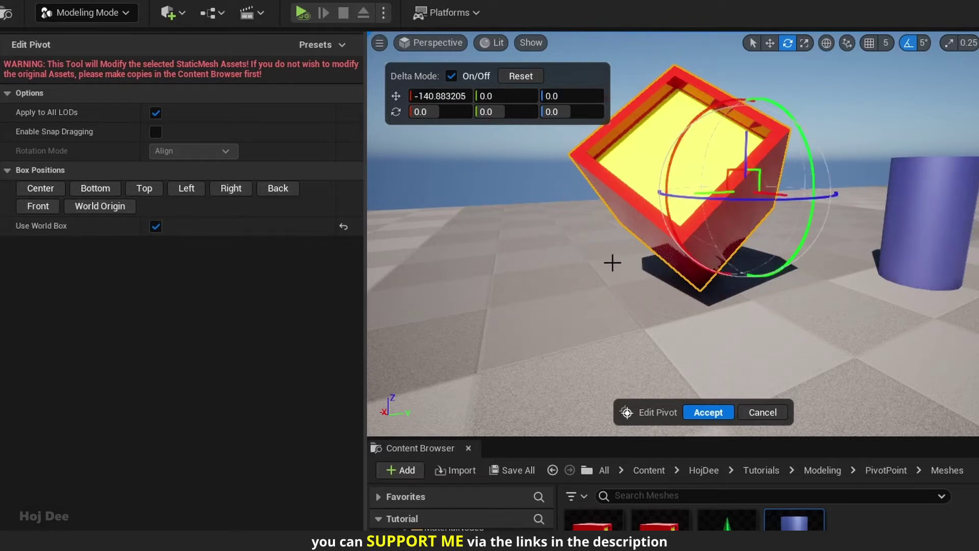
{"action": "mouse_move", "coordinate": [612, 262]}
{"action": "left_mouse_down", "text": "alt"}
{"action": "mouse_move", "coordinate": [576, 255]}
{"action": "mouse_move", "coordinate": [469, 280]}
{"action": "mouse_move", "coordinate": [610, 263]}
{"action": "left_mouse_up", "text": "alt"}
{"action": "left_click", "coordinate": [763, 412]}
Reset the rotation of SM_Box_1 and snap the box down onto the floor.
{"action": "left_click", "coordinate": [927, 333]}
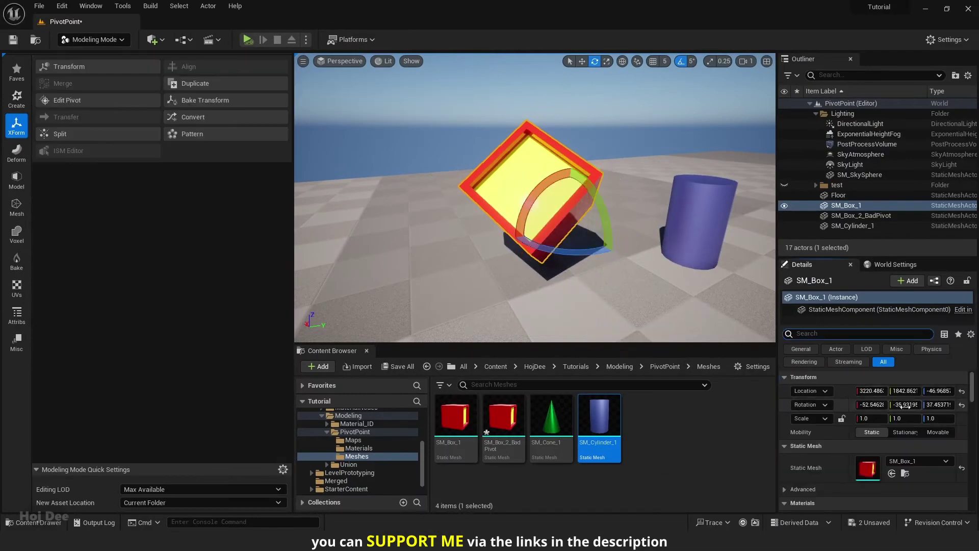
{"action": "left_click", "coordinate": [962, 405]}
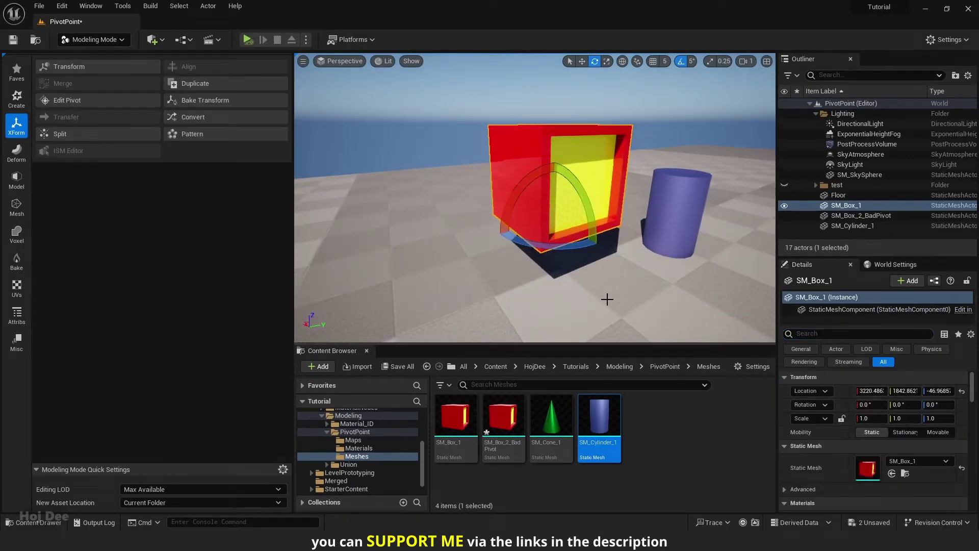
{"action": "key", "text": "End"}
{"action": "right_click_drag", "start_coordinate": [606, 300], "coordinate": [607, 247]}
Set the pivot of SM_Box_1 to the Center box position with Edit Pivot and accept it.
{"action": "left_click", "coordinate": [55, 101]}
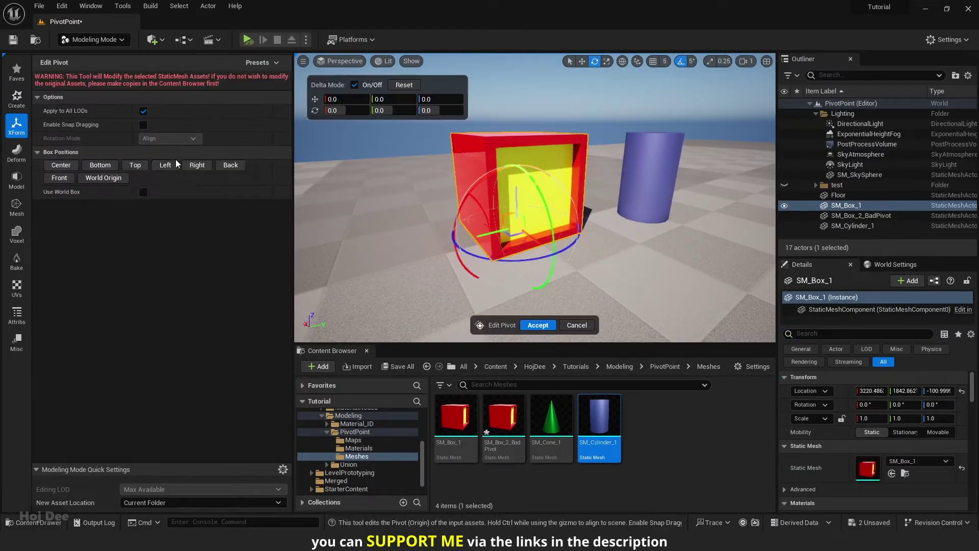
{"action": "left_click", "coordinate": [71, 165]}
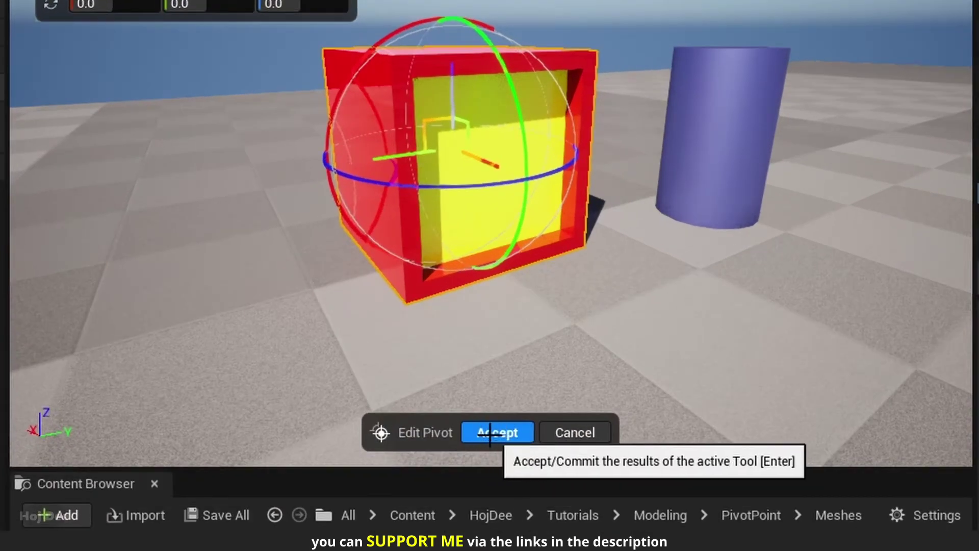
{"action": "left_click", "coordinate": [490, 433]}
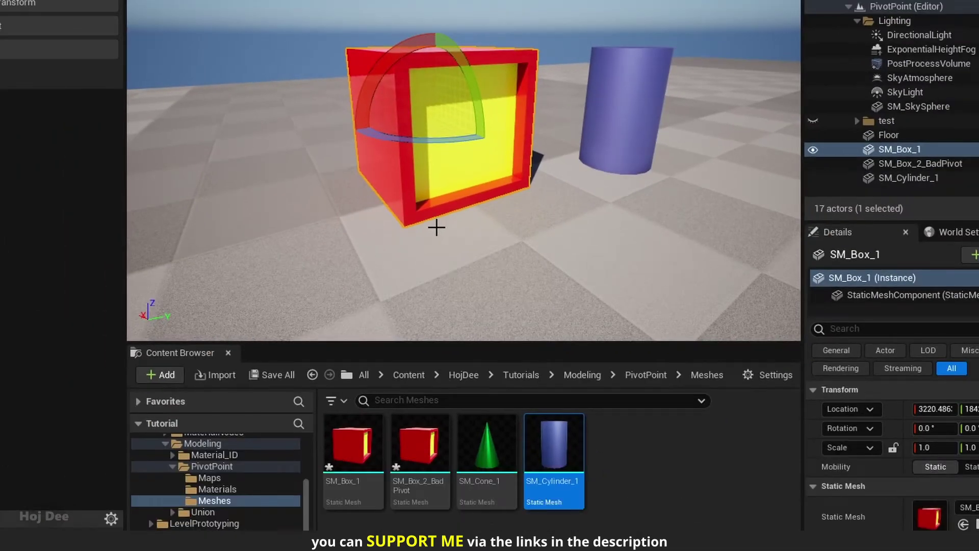
Place another SM_Box_1 asset in the level to check its pivot, and delete that copy.
{"action": "mouse_move", "coordinate": [337, 491]}
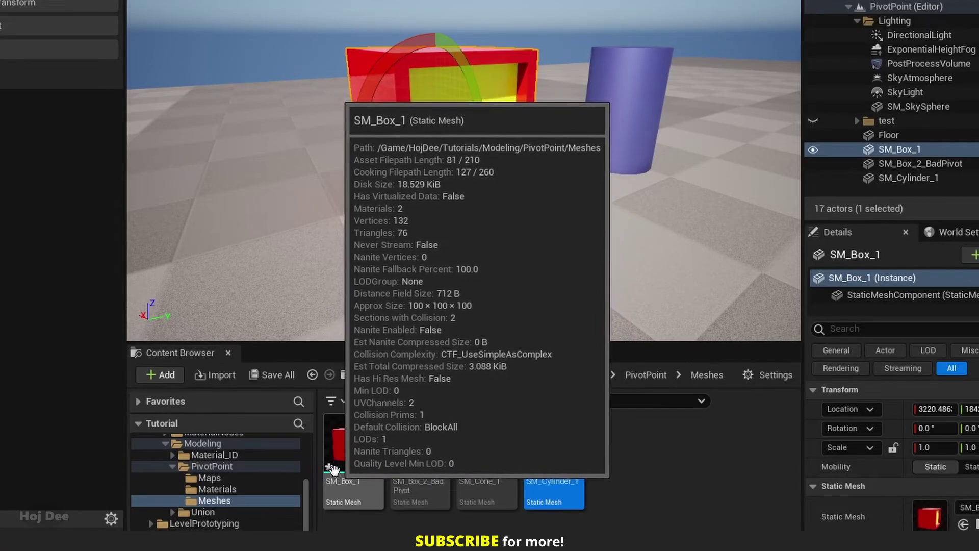
{"action": "left_click_drag", "start_coordinate": [370, 482], "coordinate": [350, 223]}
{"action": "left_click_drag", "start_coordinate": [362, 172], "coordinate": [345, 92]}
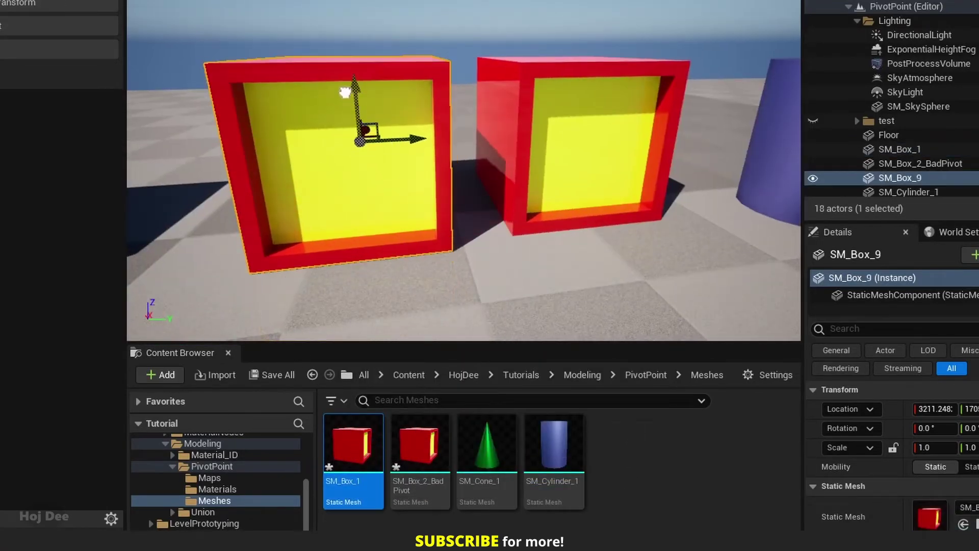
{"action": "key", "text": "Delete"}
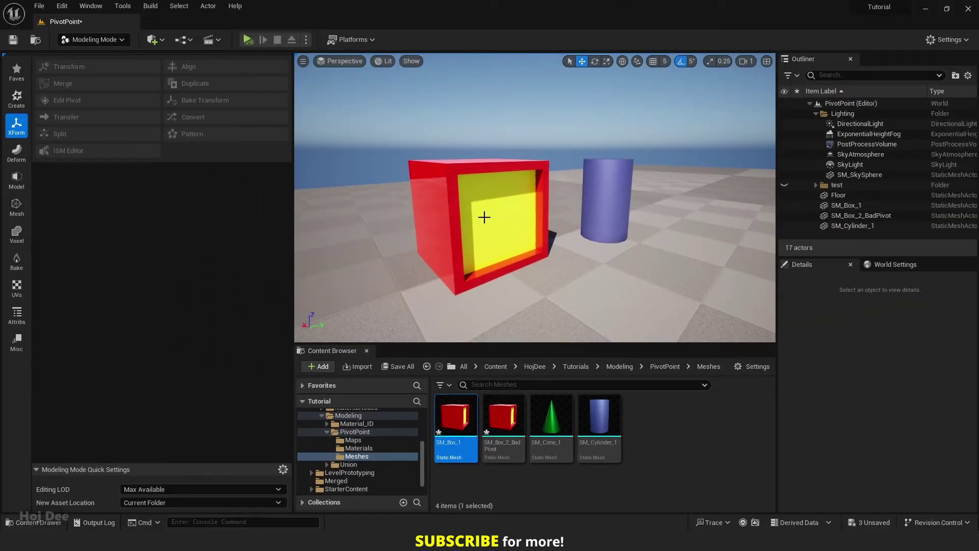
Place an SM_Cone_1 on the floor near the cylinder, and select the cone, cylinder and box together.
{"action": "mouse_move", "coordinate": [516, 205]}
{"action": "right_mouse_down"}
{"action": "mouse_move", "coordinate": [522, 224]}
{"action": "mouse_move", "coordinate": [516, 206]}
{"action": "right_mouse_up"}
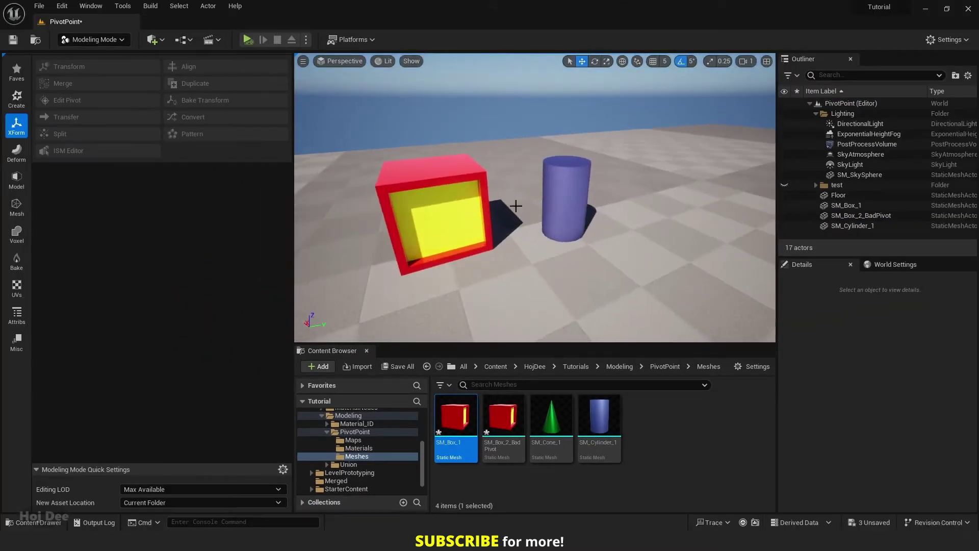
{"action": "left_click_drag", "start_coordinate": [551, 420], "coordinate": [681, 311]}
{"action": "right_click_drag", "start_coordinate": [564, 263], "coordinate": [592, 262]}
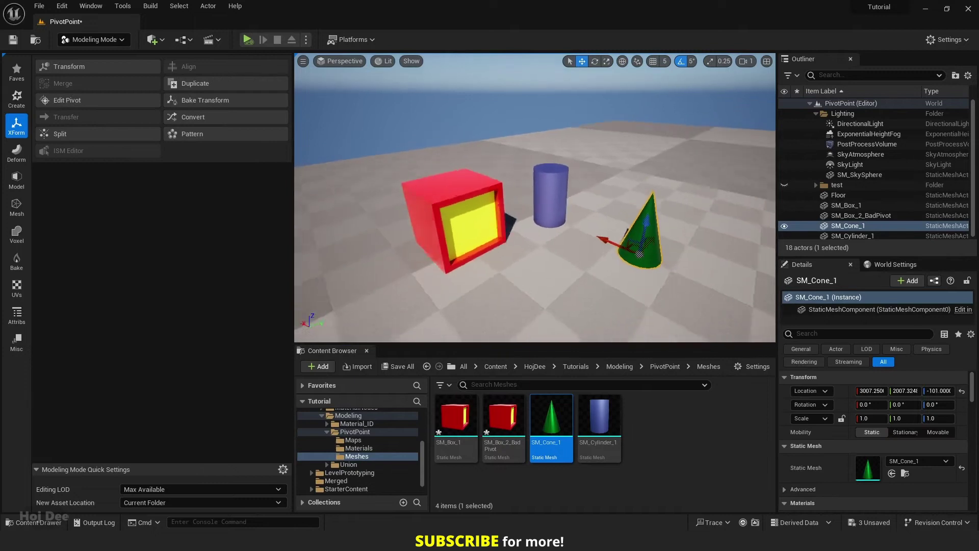
{"action": "left_click", "coordinate": [551, 202], "text": "ctrl"}
{"action": "left_click", "coordinate": [467, 211], "text": "ctrl"}
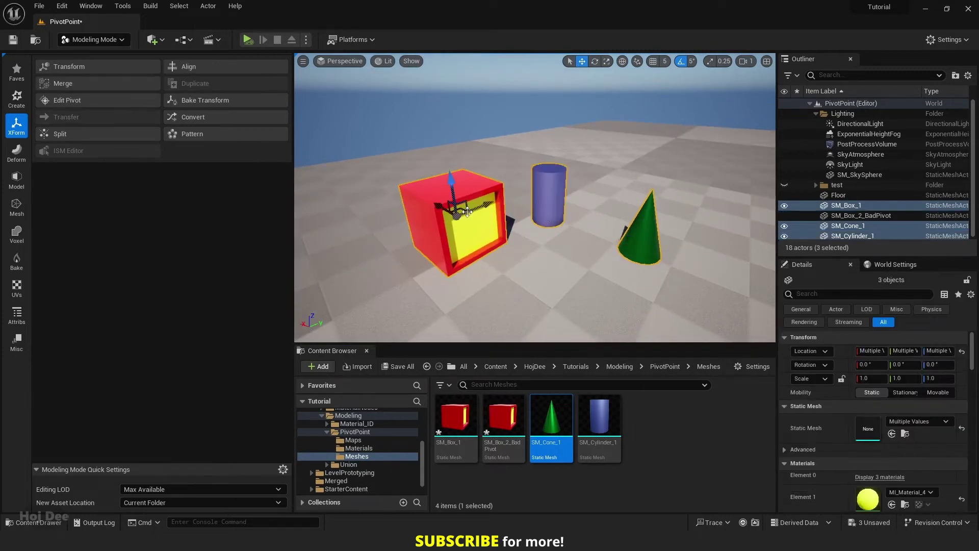
Apply a shared pivot to the three selected meshes with Edit Pivot, and select each mesh individually to check its pivot.
{"action": "left_click", "coordinate": [92, 100]}
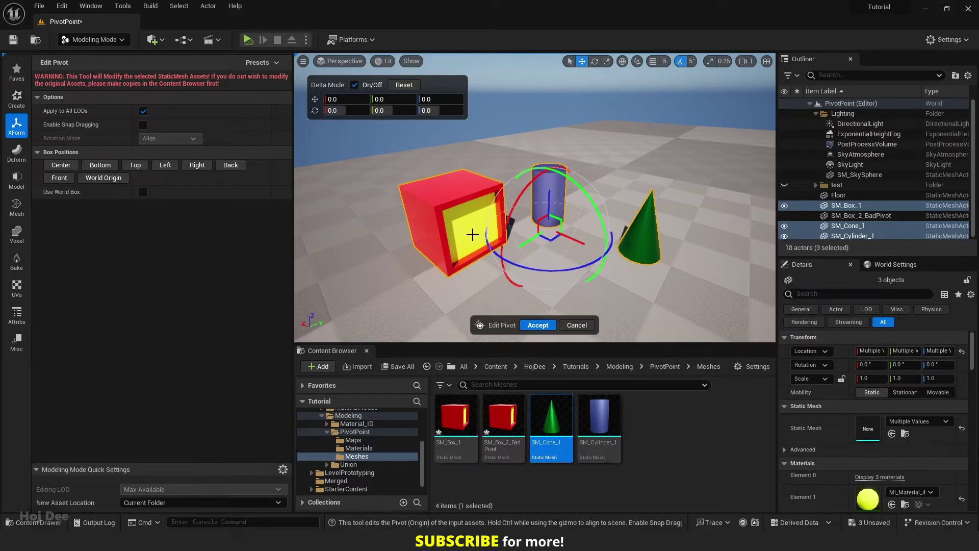
{"action": "left_click", "coordinate": [540, 325]}
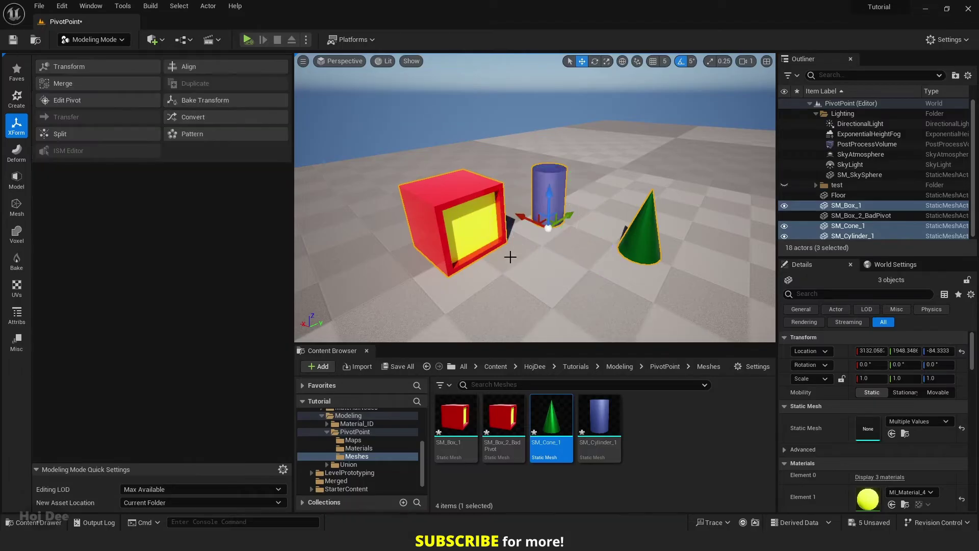
{"action": "left_click", "coordinate": [541, 188]}
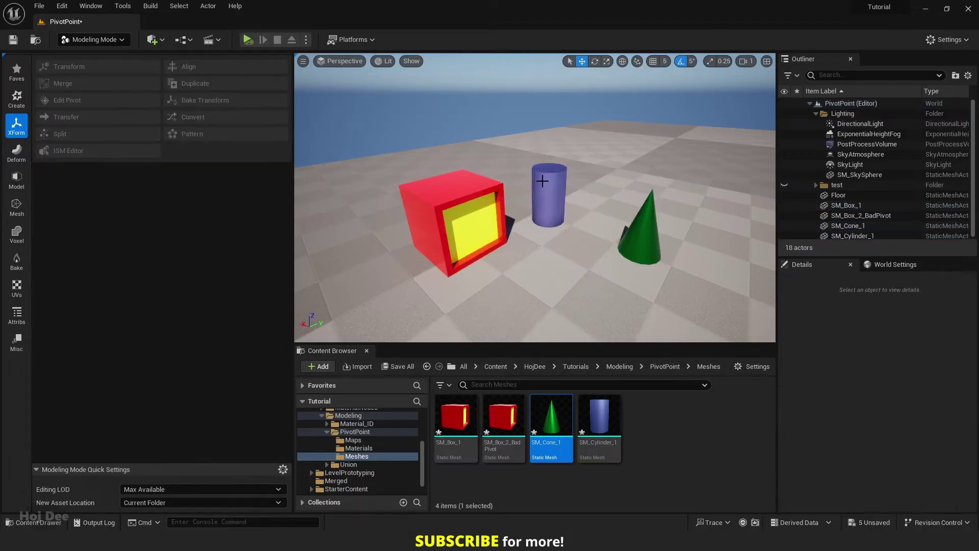
{"action": "left_click", "coordinate": [649, 235]}
{"action": "left_click", "coordinate": [478, 237]}
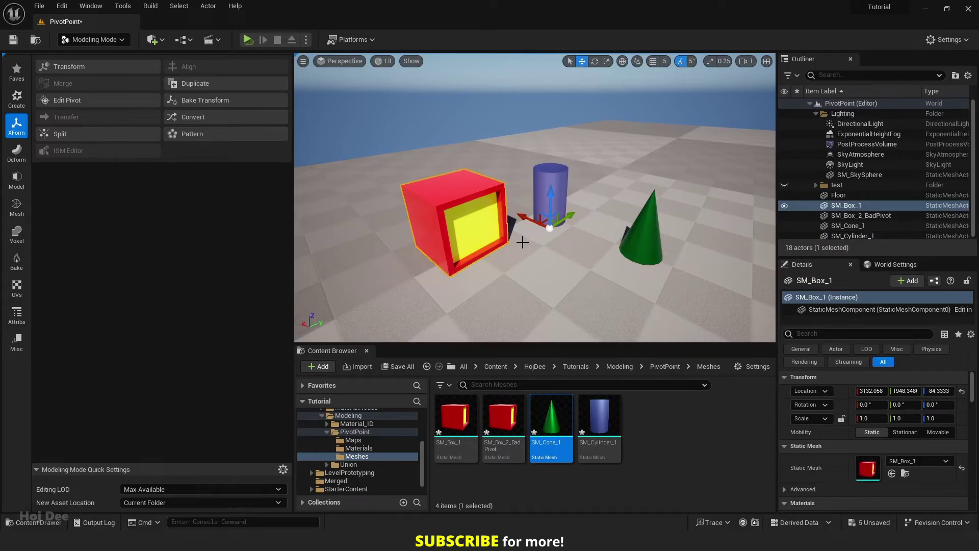
Undo the shared pivot edit, the cone placement and the box's Center pivot edit.
{"action": "key", "text": "ctrl+z"}
{"action": "key", "text": "ctrl+z"}
{"action": "key", "text": "ctrl+z"}
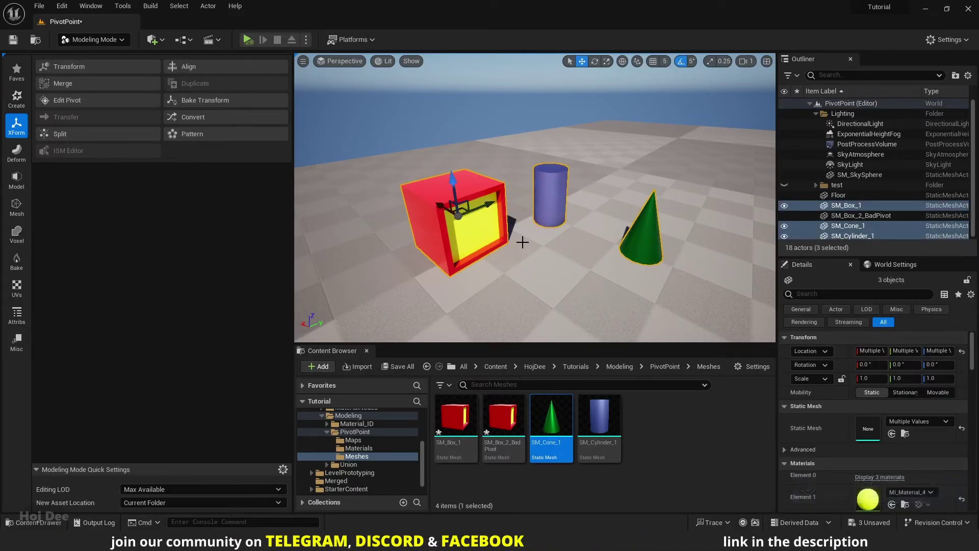
{"action": "key", "text": "ctrl+z"}
{"action": "key", "text": "ctrl+z"}
{"action": "key", "text": "ctrl+z"}
{"action": "key", "text": "ctrl+z"}
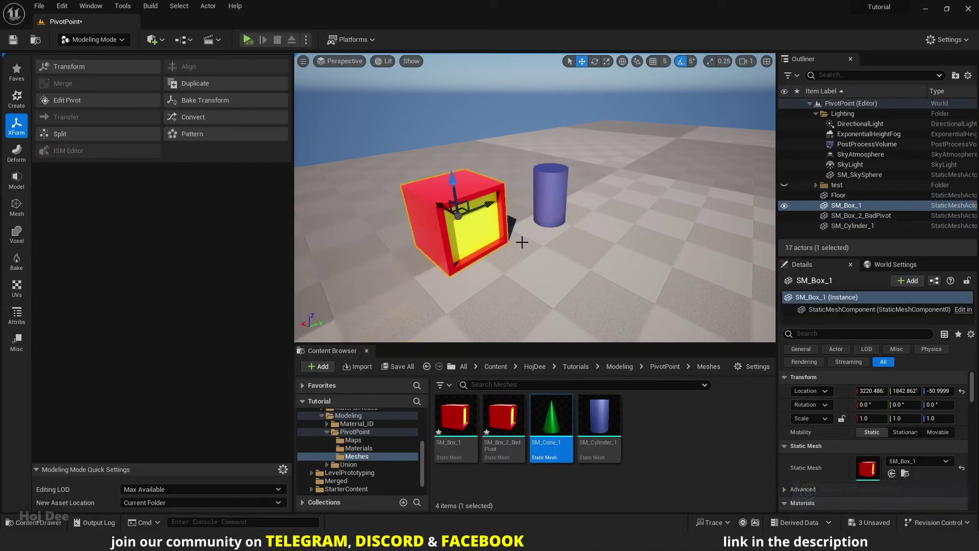
{"action": "key", "text": "ctrl+z"}
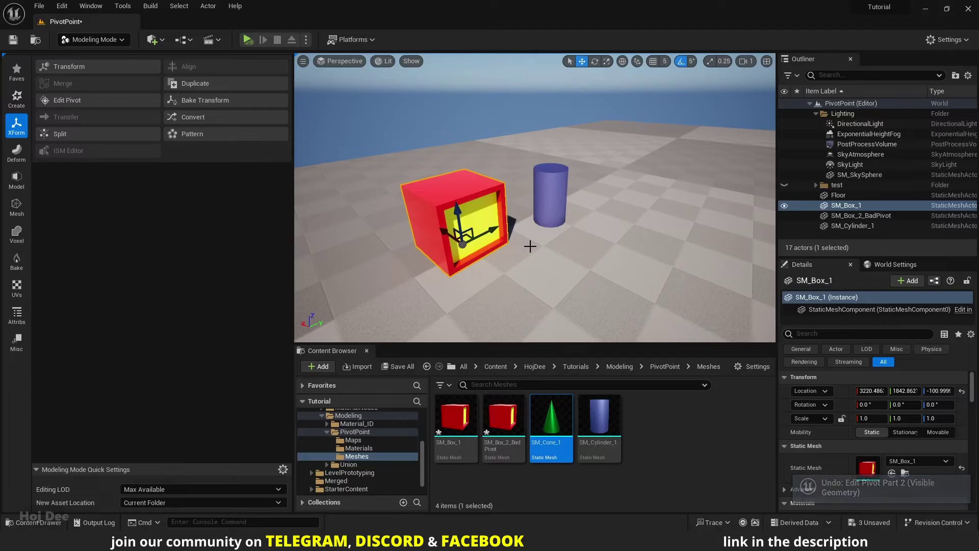
Unhide the test folder's objects in the level and bring the stacked boxes and SM_Box_1 into view.
{"action": "left_click", "coordinate": [784, 185]}
{"action": "right_click_drag", "start_coordinate": [658, 204], "coordinate": [530, 189]}
{"action": "key", "text": "d"}
{"action": "key", "text": "w"}
{"action": "key", "text": "w"}
{"action": "right_click_drag", "start_coordinate": [642, 254], "coordinate": [627, 257]}
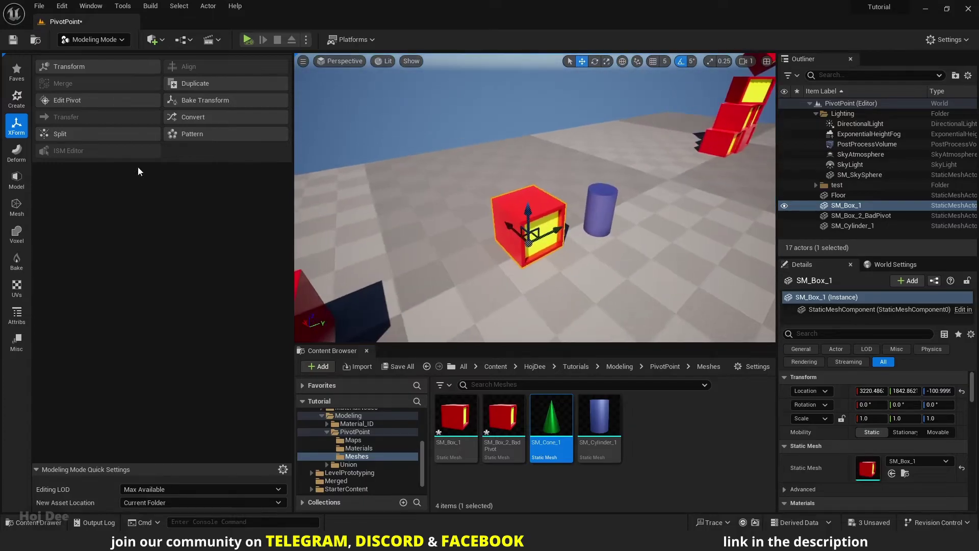
Set the pivot of SM_Box_1 to Center with Edit Pivot, accept it, and examine the stacked boxes using the same mesh.
{"action": "left_click", "coordinate": [62, 102]}
{"action": "left_click", "coordinate": [62, 166]}
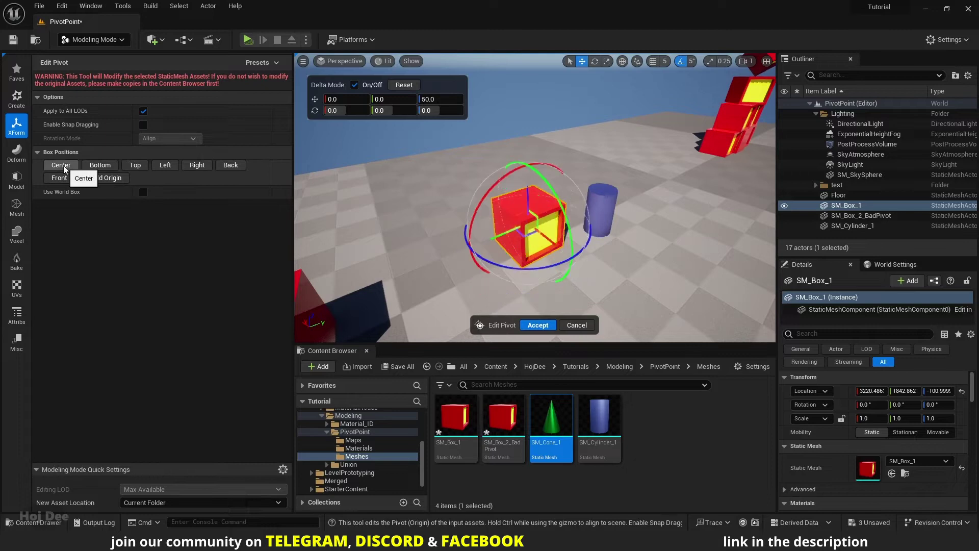
{"action": "left_click", "coordinate": [544, 325]}
{"action": "key", "text": "w"}
{"action": "right_click_drag", "start_coordinate": [625, 273], "coordinate": [654, 261]}
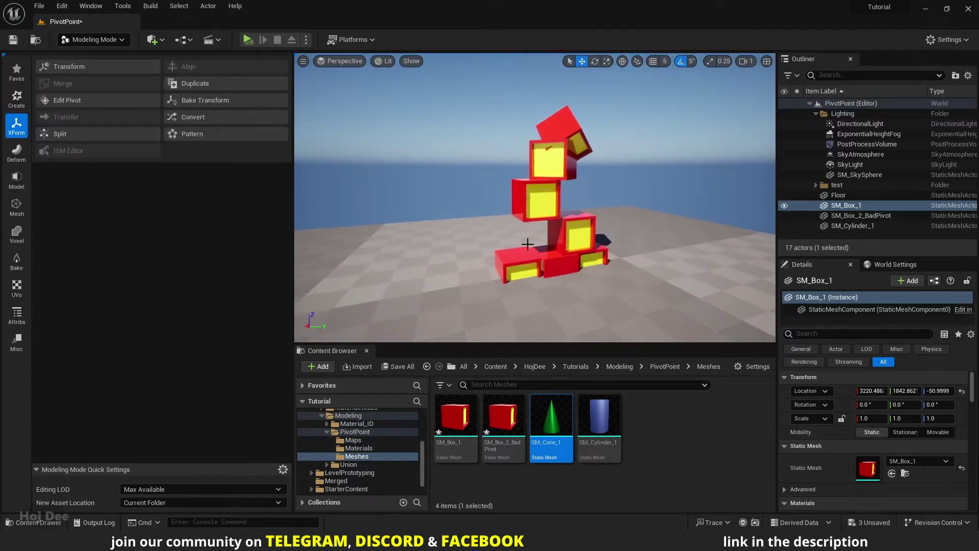
{"action": "key", "text": "f"}
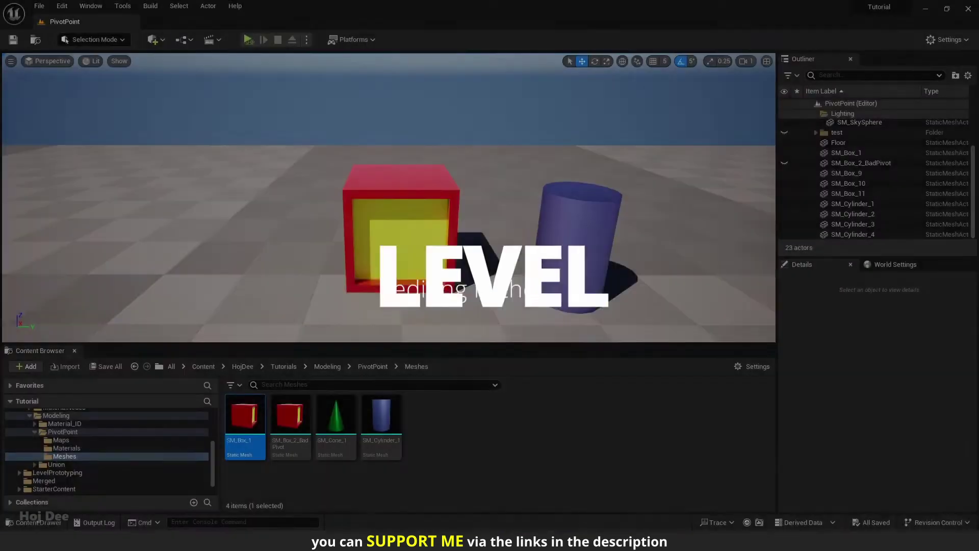
Set a pivot offset at a spot on the box's yellow face, and reselect the box after selecting the cylinder.
{"action": "right_click", "coordinate": [391, 214]}
{"action": "mouse_move", "coordinate": [435, 412]}
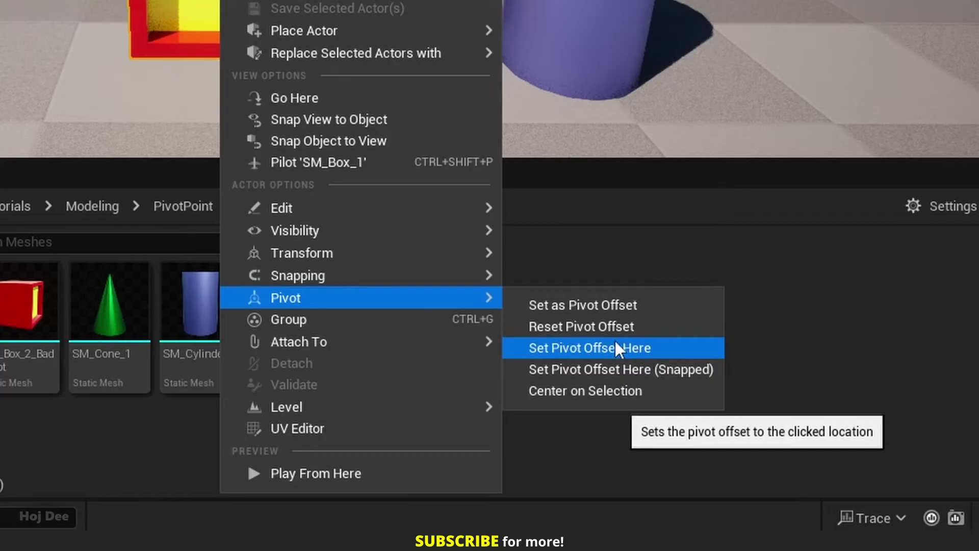
{"action": "left_click", "coordinate": [590, 347]}
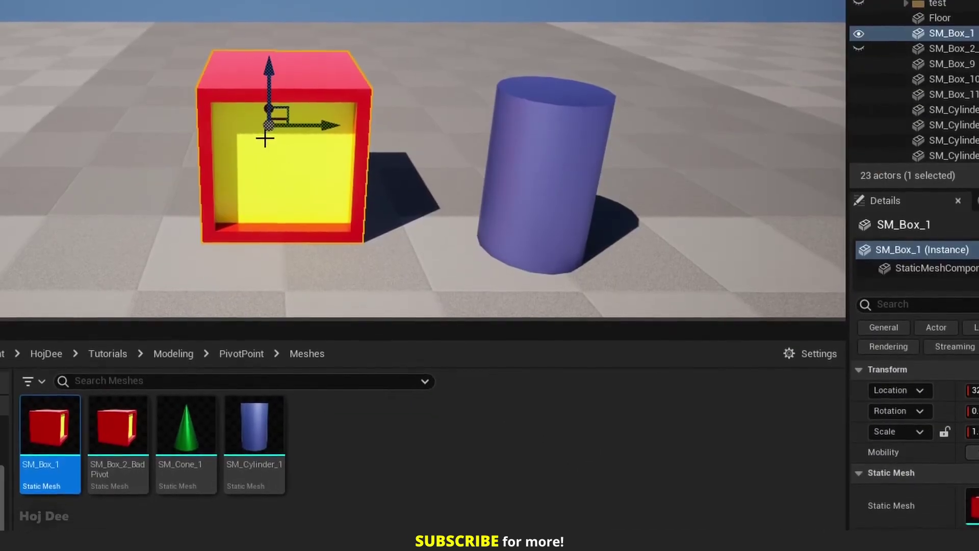
{"action": "left_click", "coordinate": [528, 157]}
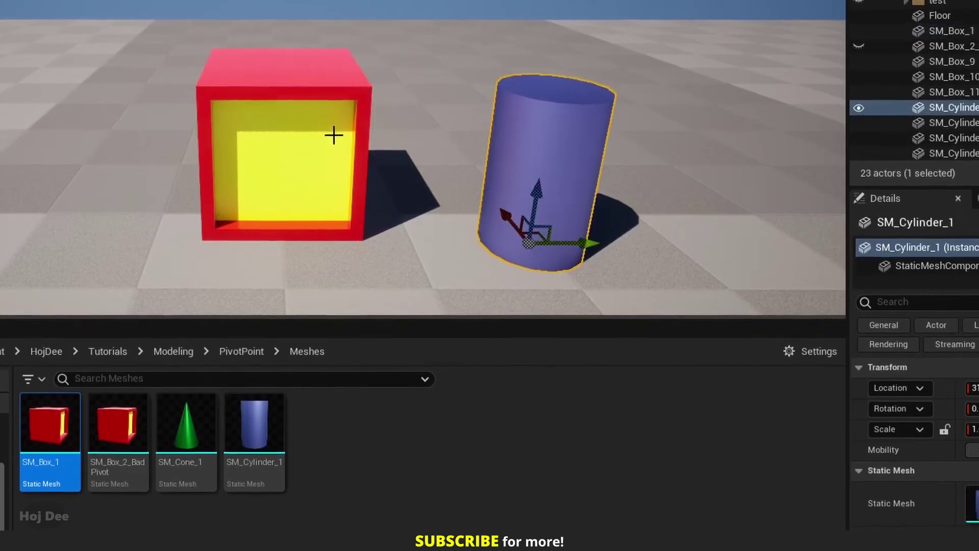
{"action": "left_click", "coordinate": [312, 127]}
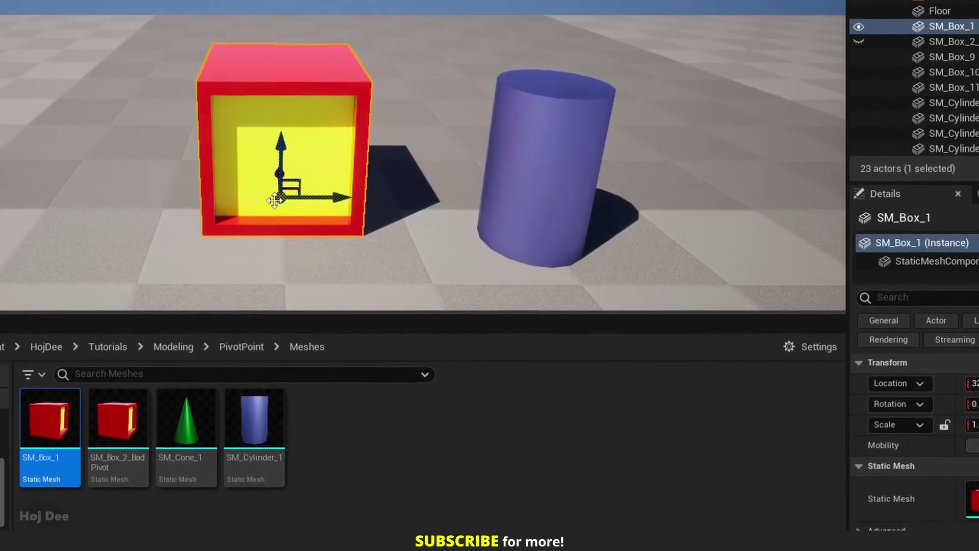
Place the pivot in the upper part of the box's yellow recess, set it as pivot offset, and reselect the box after the cylinder.
{"action": "right_click", "coordinate": [309, 126]}
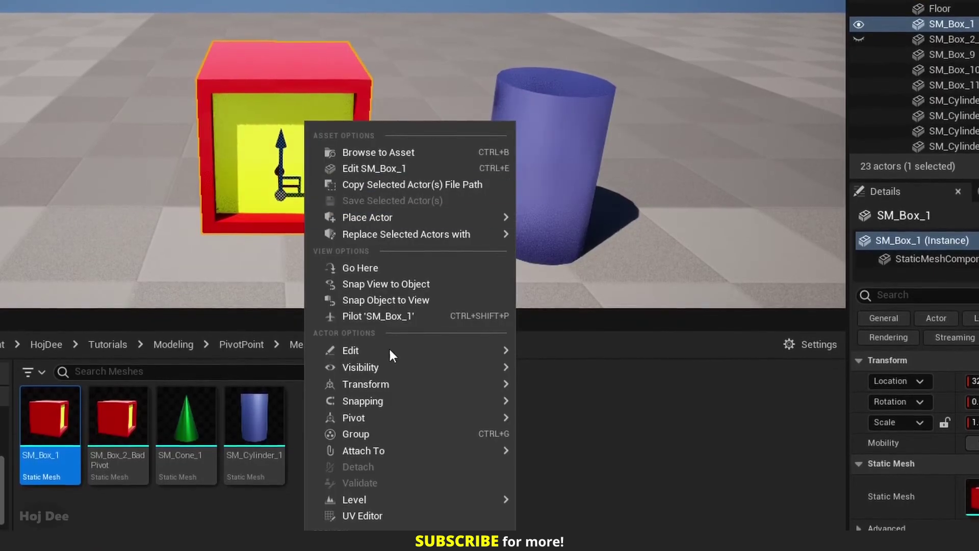
{"action": "mouse_move", "coordinate": [391, 412]}
{"action": "left_click", "coordinate": [554, 450]}
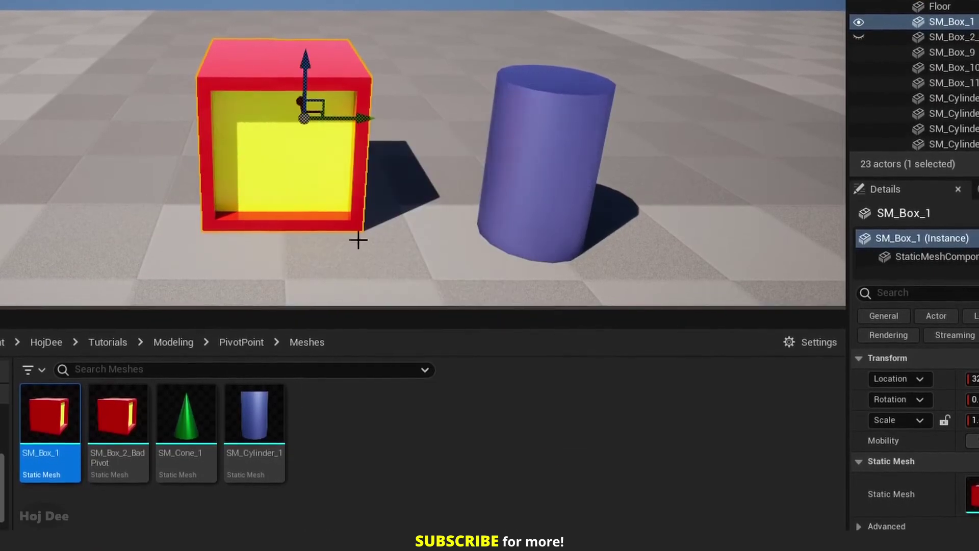
{"action": "right_click", "coordinate": [301, 130]}
{"action": "mouse_move", "coordinate": [381, 395]}
{"action": "mouse_move", "coordinate": [382, 420]}
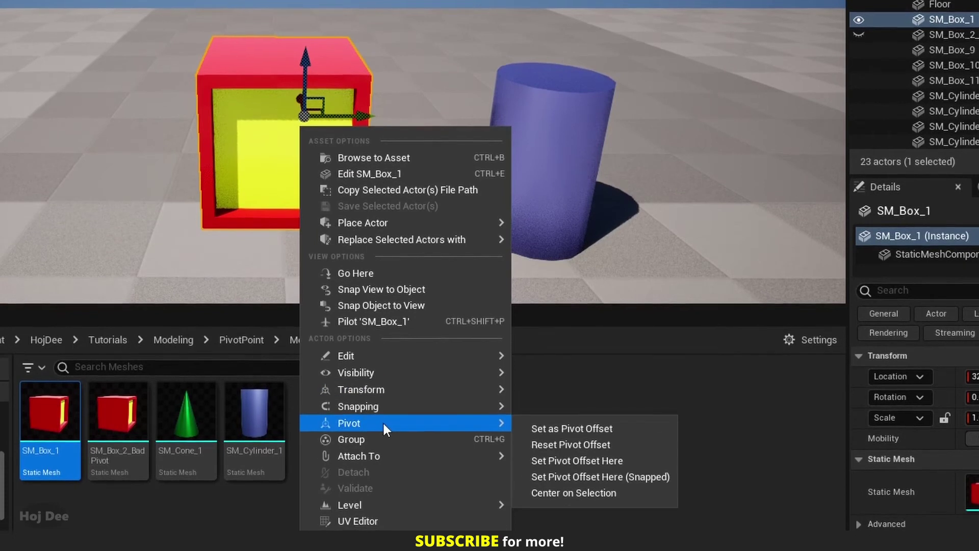
{"action": "left_click", "coordinate": [548, 429]}
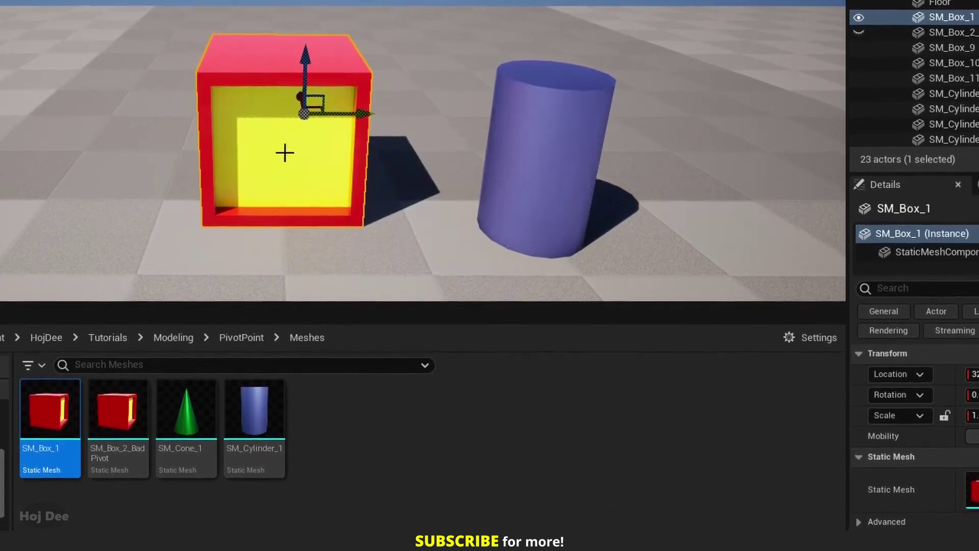
{"action": "left_click", "coordinate": [515, 149]}
{"action": "left_click", "coordinate": [289, 89]}
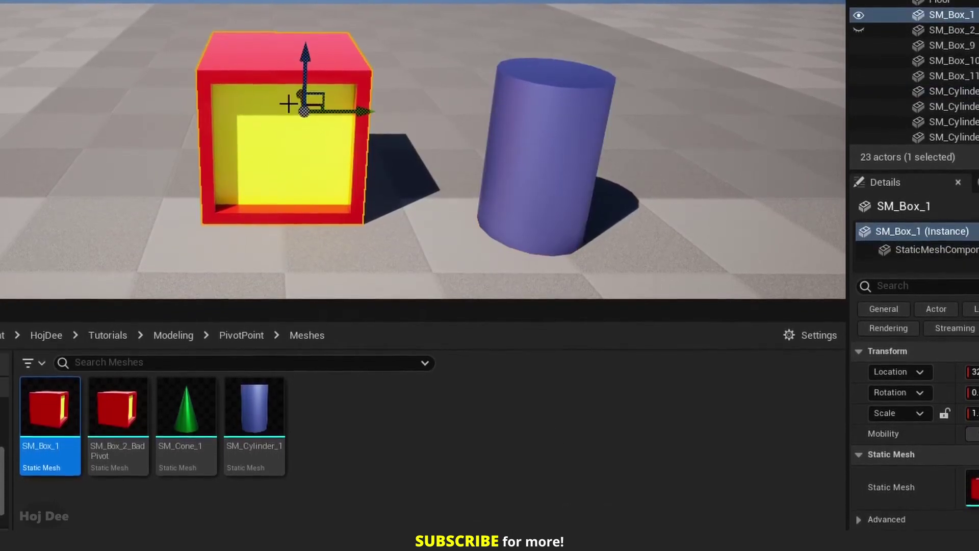
Set a grid-snapped pivot offset at a spot near the top of the box's yellow recess.
{"action": "right_click", "coordinate": [297, 125]}
{"action": "mouse_move", "coordinate": [394, 416]}
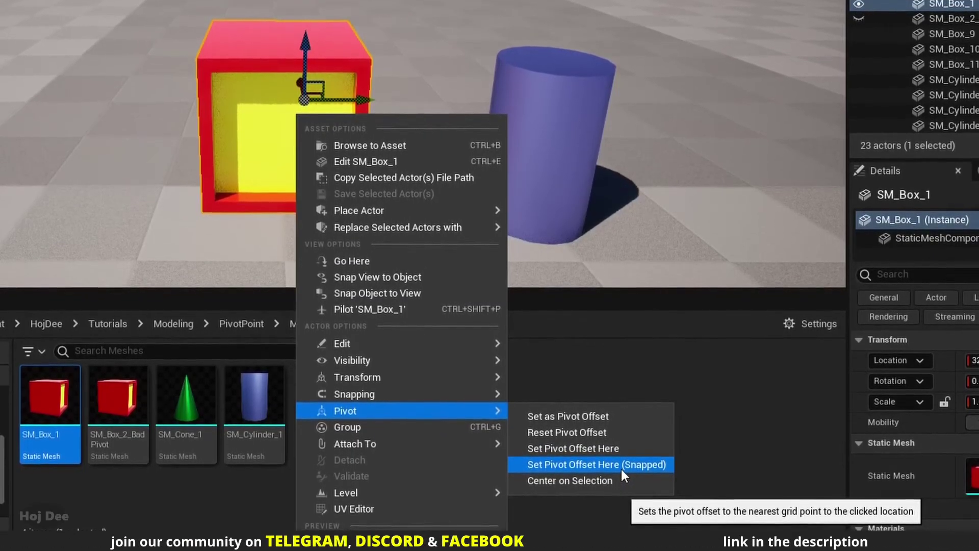
{"action": "left_click", "coordinate": [620, 465]}
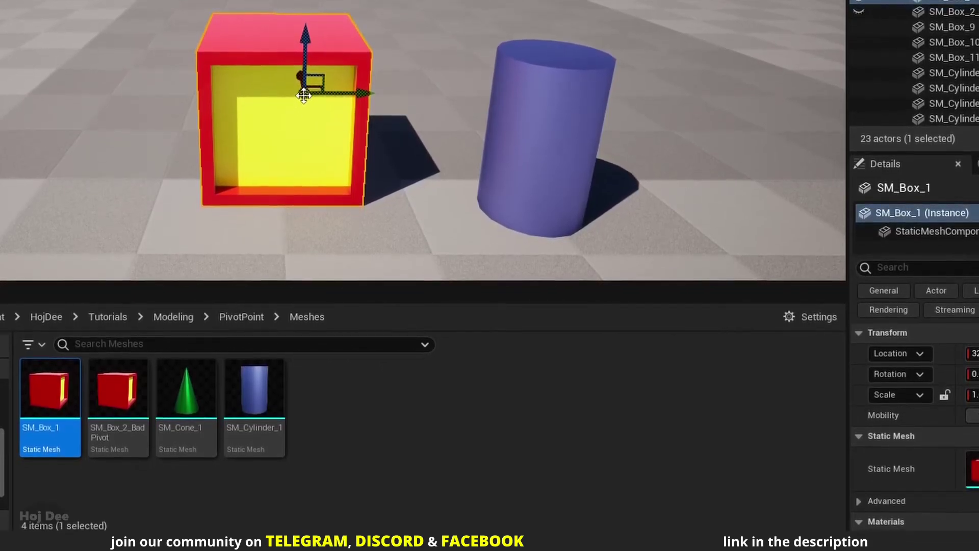
Move the box's pivot freely to the middle of its yellow face, set it as pivot offset, and reselect the box after the cylinder.
{"action": "middle_click_drag", "start_coordinate": [303, 94], "coordinate": [322, 151]}
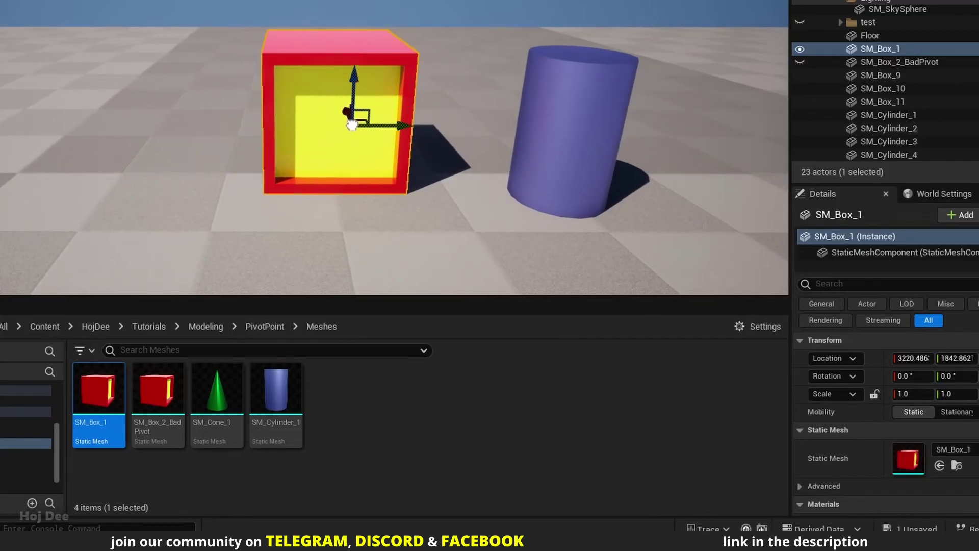
{"action": "right_click", "coordinate": [340, 130]}
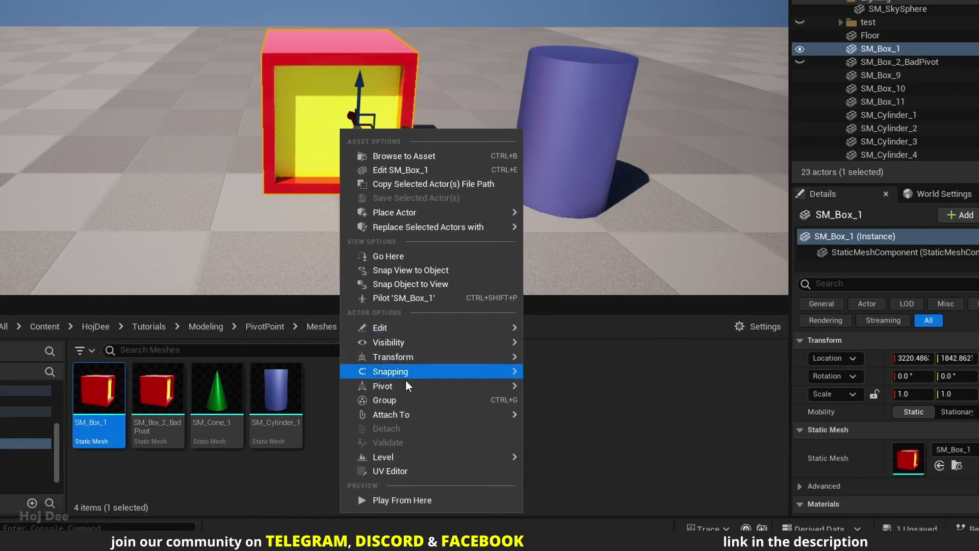
{"action": "mouse_move", "coordinate": [490, 384]}
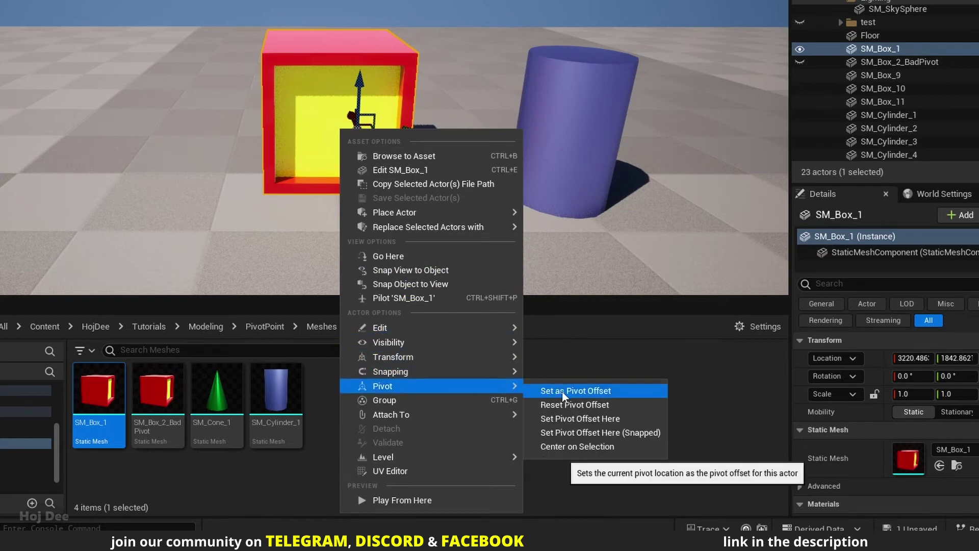
{"action": "left_click", "coordinate": [575, 390]}
{"action": "left_click", "coordinate": [559, 129]}
{"action": "left_click", "coordinate": [341, 130]}
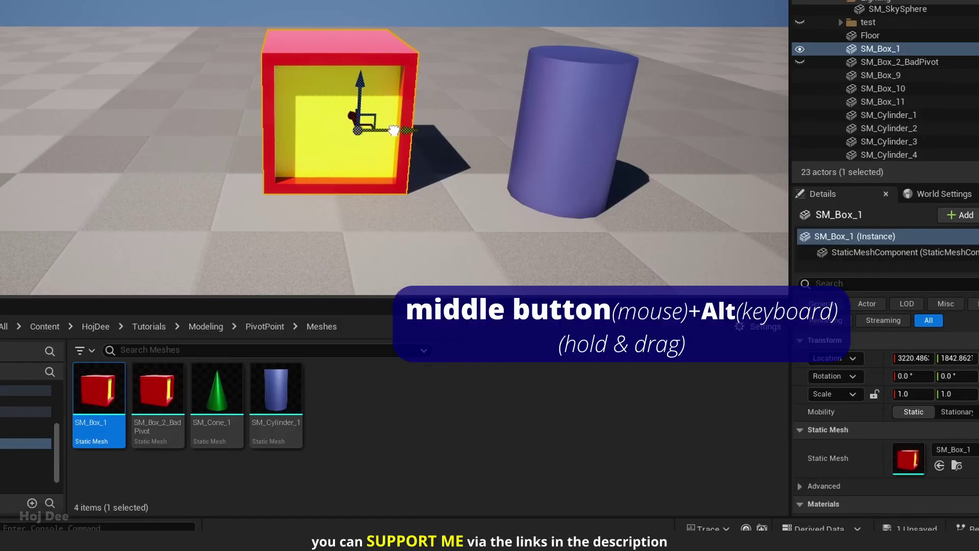
Move the box's pivot along its horizontal and vertical axes, and reposition it over the box's top face.
{"action": "middle_click_drag", "start_coordinate": [435, 133], "coordinate": [371, 156], "text": "alt"}
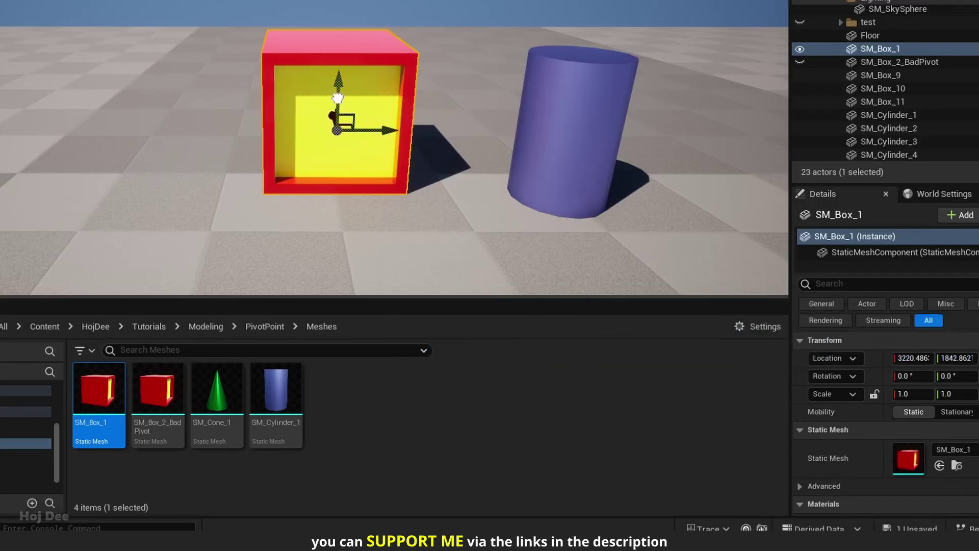
{"action": "middle_click_drag", "start_coordinate": [343, 116], "coordinate": [344, 57], "text": "alt"}
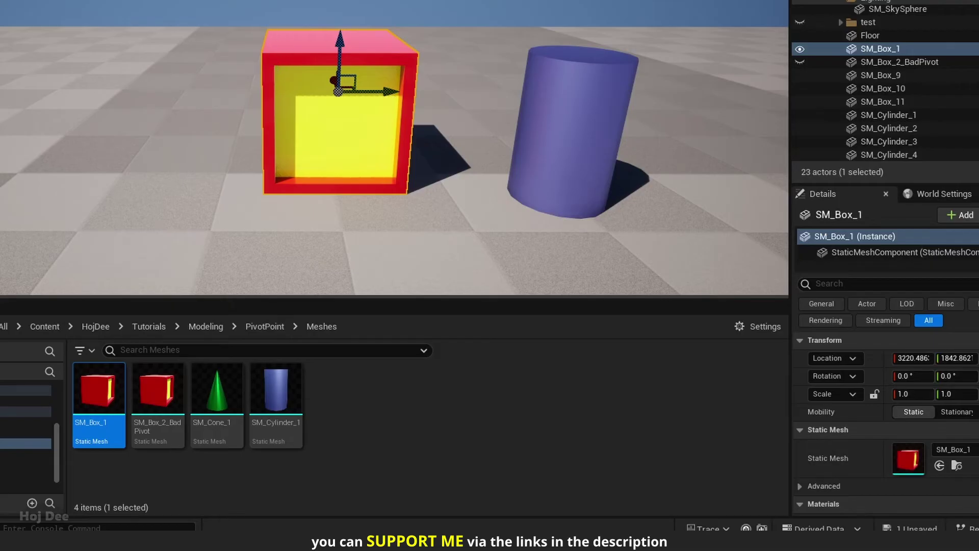
{"action": "middle_click", "coordinate": [287, 134], "text": "alt"}
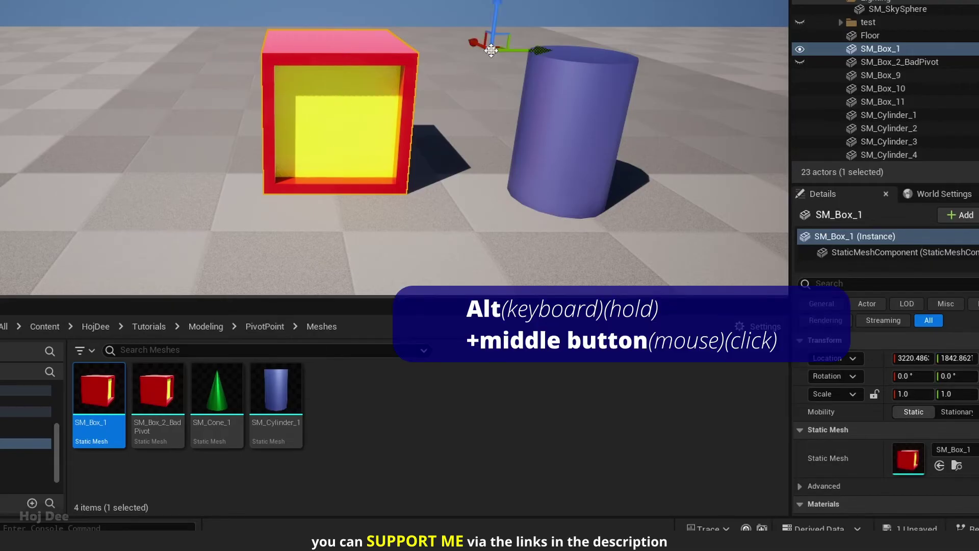
{"action": "middle_click", "coordinate": [330, 48], "text": "alt"}
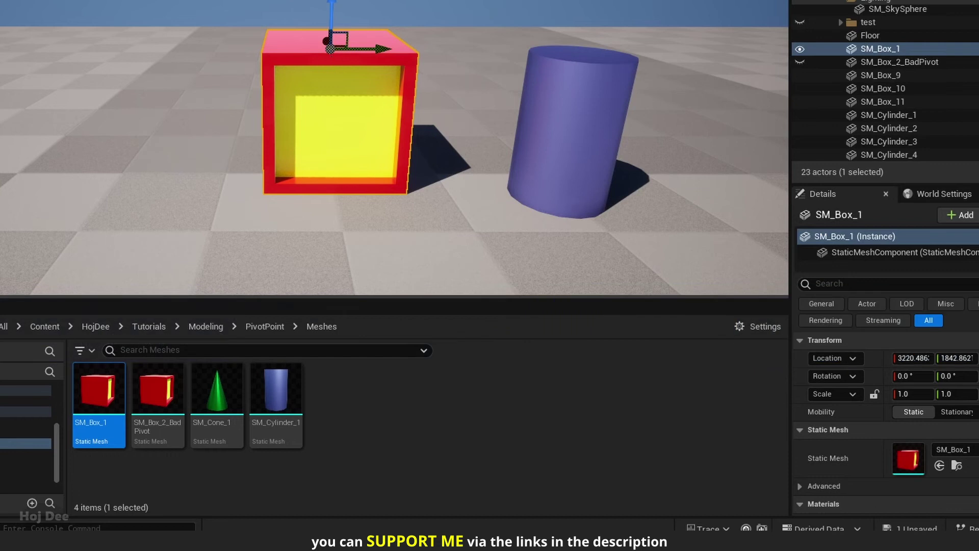
Set the box's current pivot location as its pivot offset and reselect the box after selecting the cylinder.
{"action": "right_click", "coordinate": [332, 73]}
{"action": "mouse_move", "coordinate": [382, 331]}
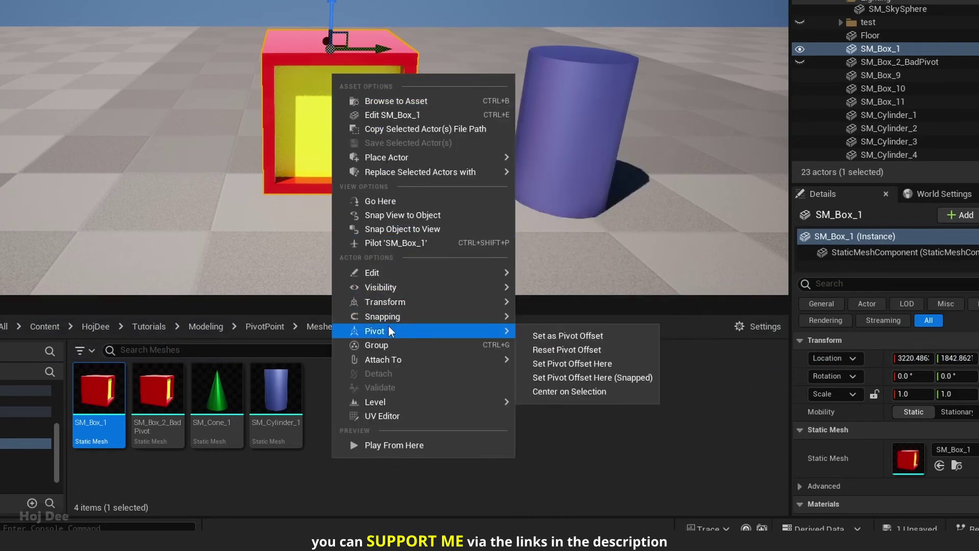
{"action": "left_click", "coordinate": [545, 343]}
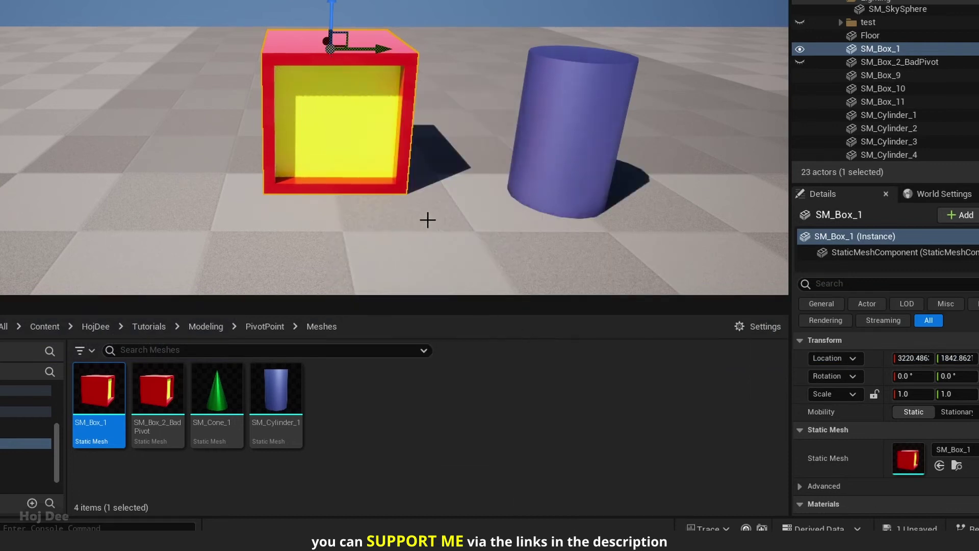
{"action": "left_click", "coordinate": [540, 142]}
{"action": "left_click", "coordinate": [324, 49]}
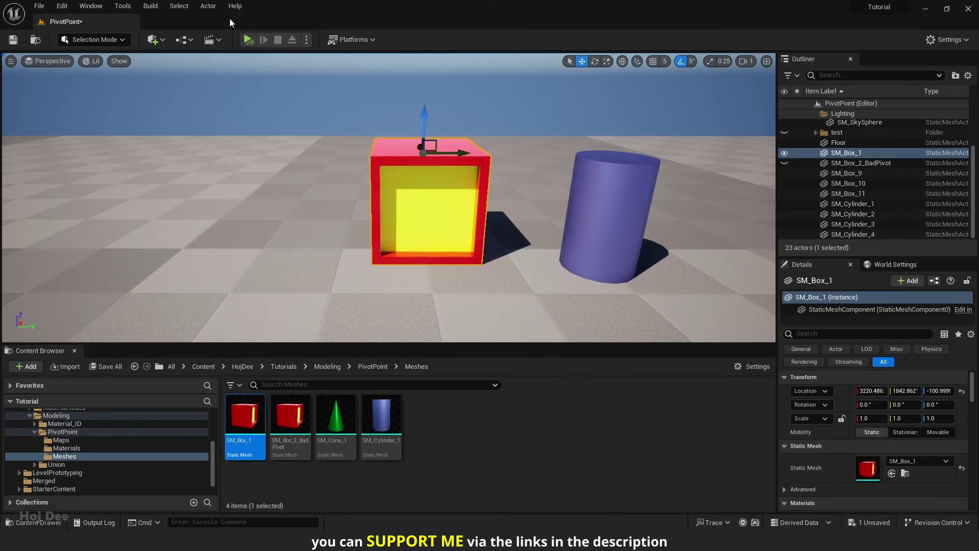
Center the pivot on the selected box with Center on Selection.
{"action": "left_click", "coordinate": [208, 6]}
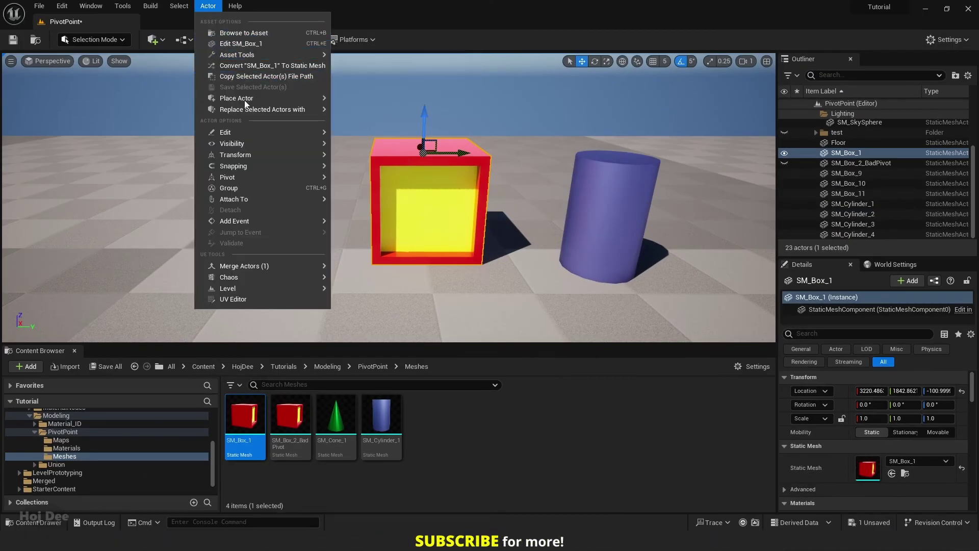
{"action": "mouse_move", "coordinate": [306, 177]}
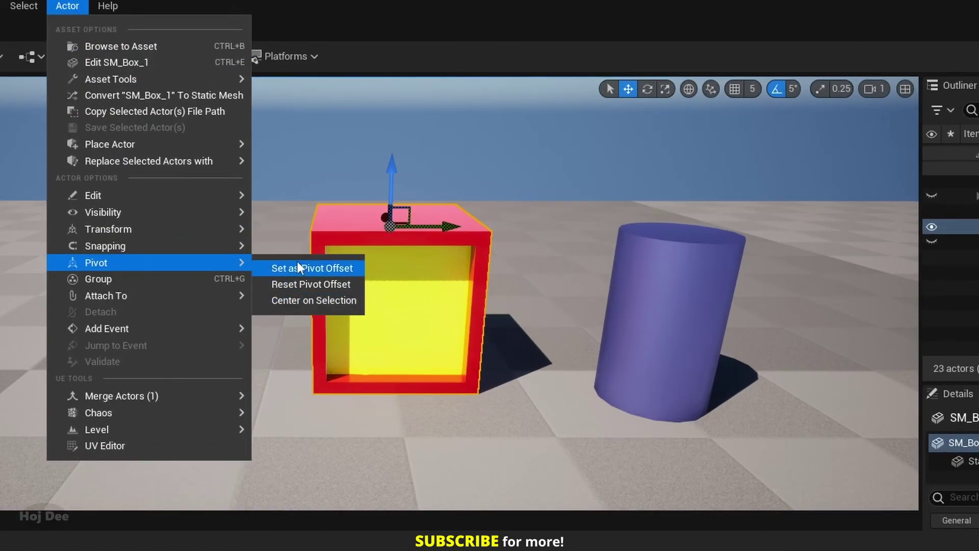
{"action": "left_click", "coordinate": [311, 298]}
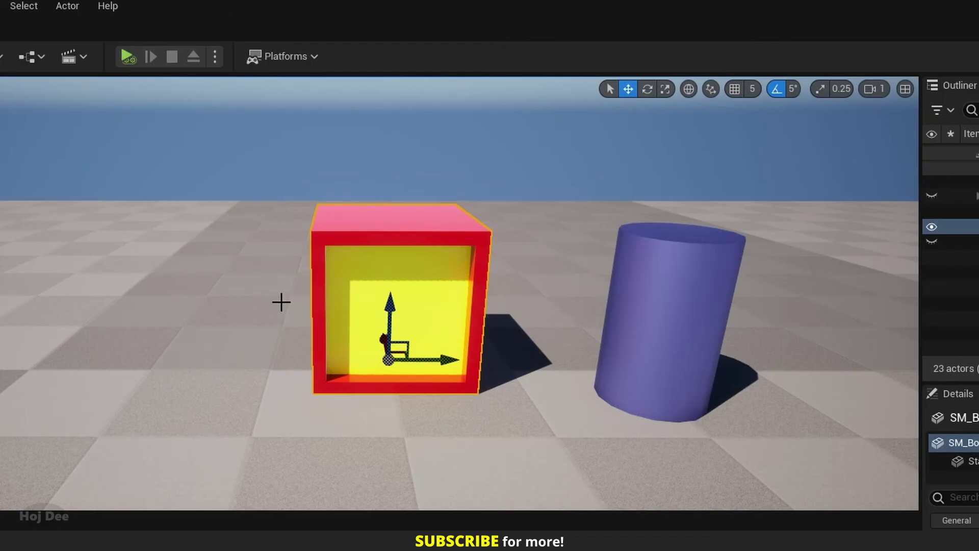
Add the cylinder to the box selection and center the shared pivot on both objects with Center on Selection.
{"action": "left_click", "coordinate": [634, 303], "text": "ctrl"}
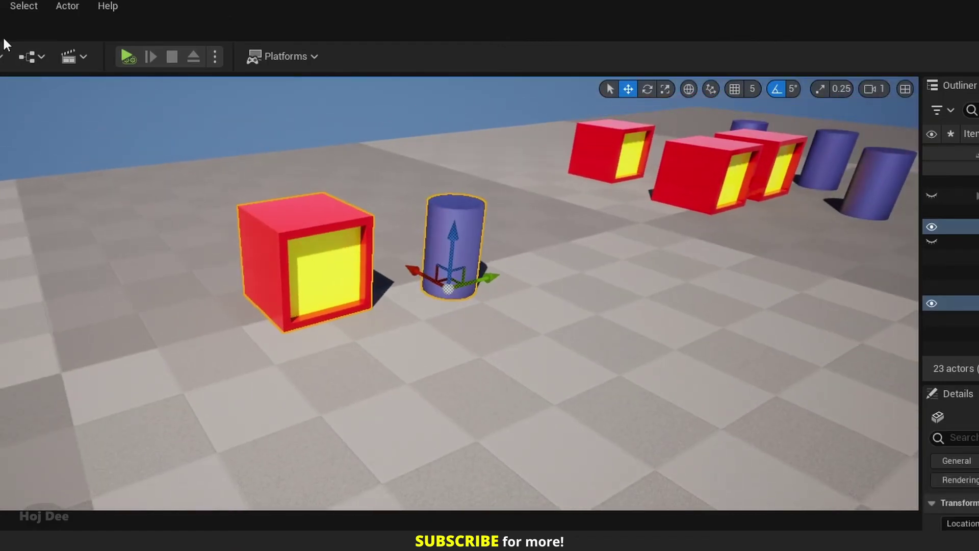
{"action": "left_click", "coordinate": [67, 5]}
{"action": "mouse_move", "coordinate": [255, 313]}
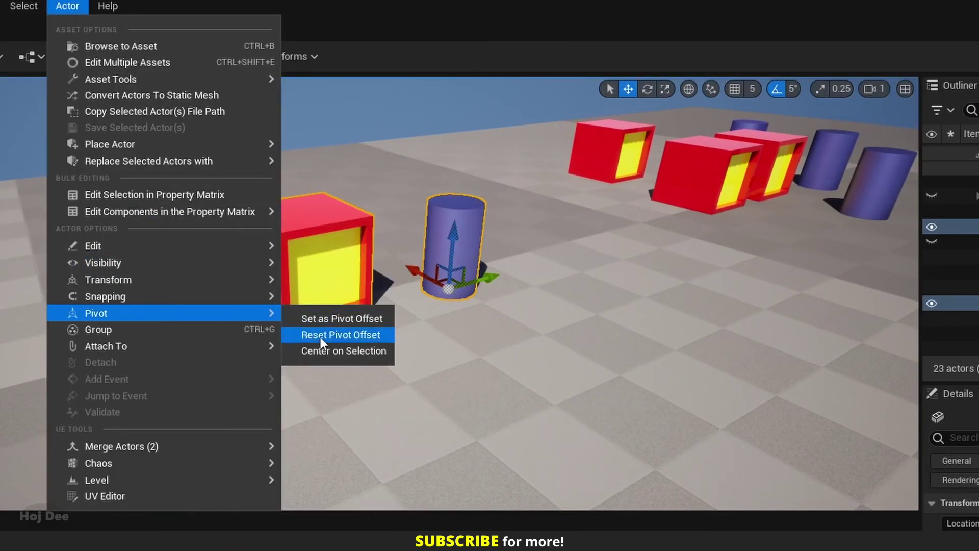
{"action": "left_click", "coordinate": [322, 338]}
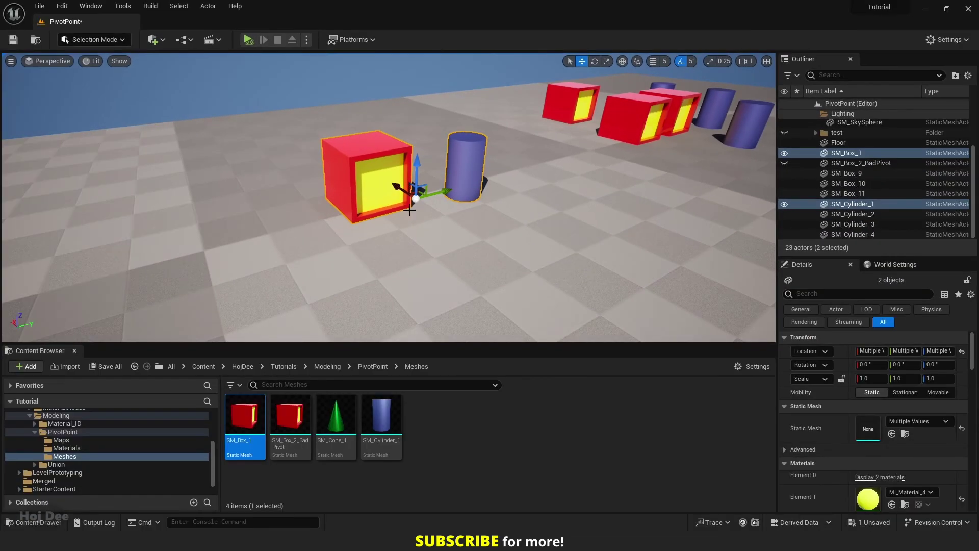
Compare the pivot of SM_Box_1 with that of SM_Box_9, which uses the same mesh.
{"action": "left_click", "coordinate": [369, 169]}
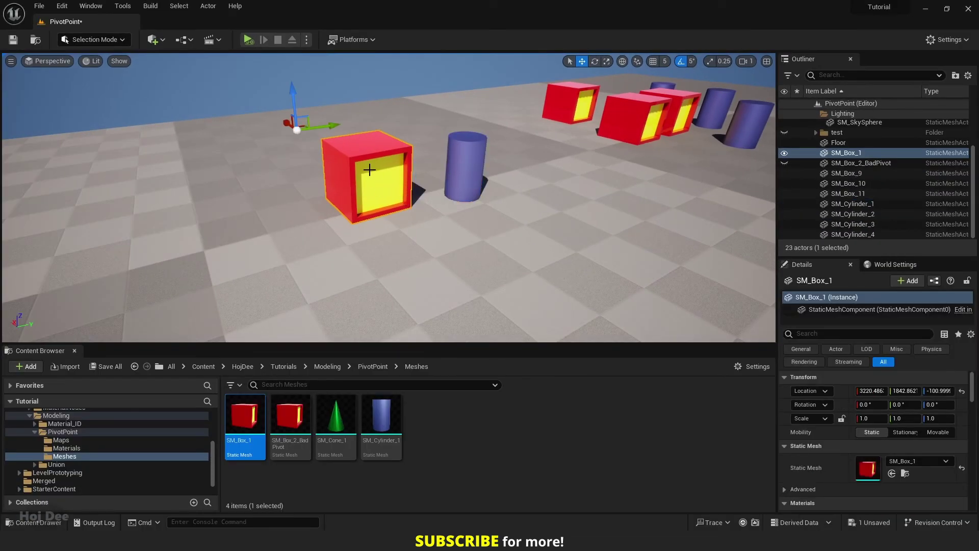
{"action": "left_click", "coordinate": [558, 96]}
{"action": "key", "text": "f"}
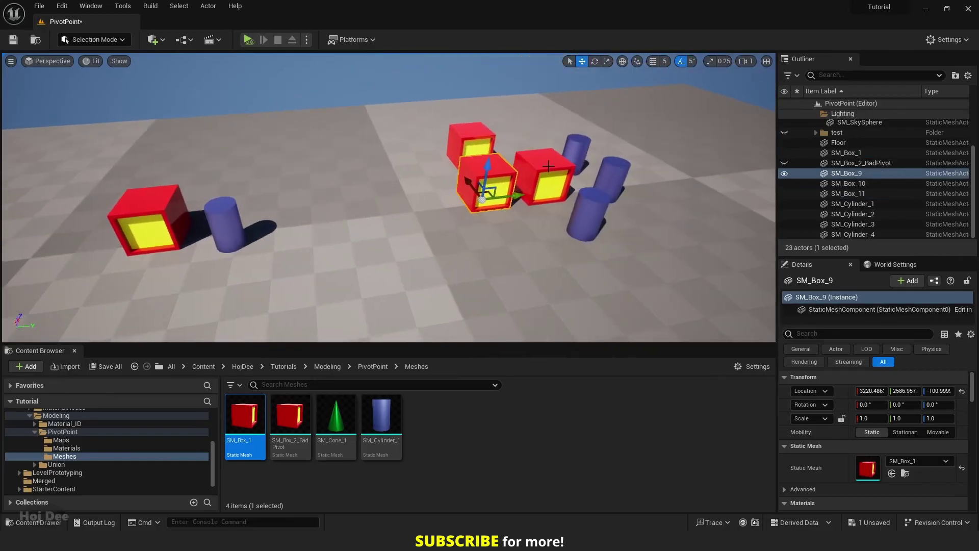
Select SM_Cylinder_1 with its pivot on the top face and set that location as its pivot offset.
{"action": "left_click", "coordinate": [228, 203]}
{"action": "right_click", "coordinate": [228, 202]}
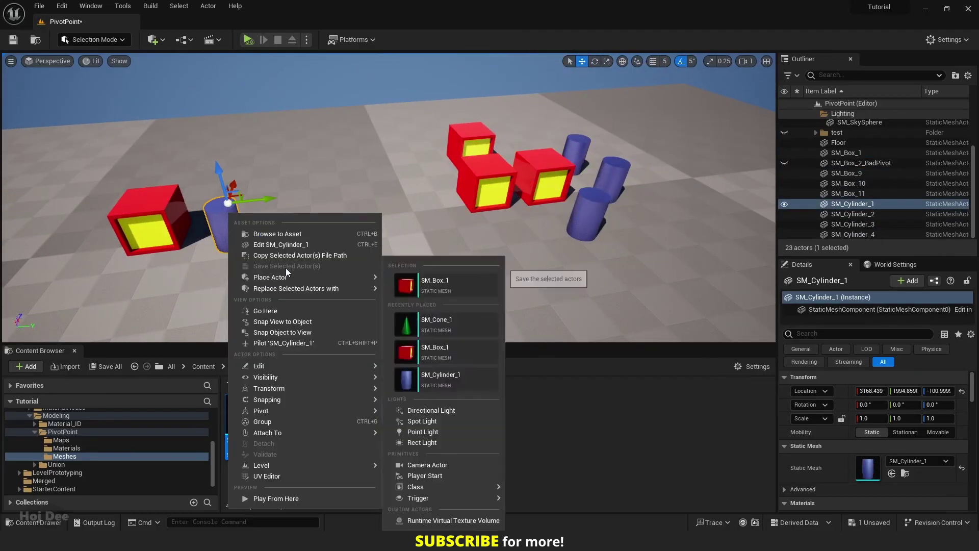
{"action": "mouse_move", "coordinate": [299, 410]}
{"action": "left_click", "coordinate": [406, 414]}
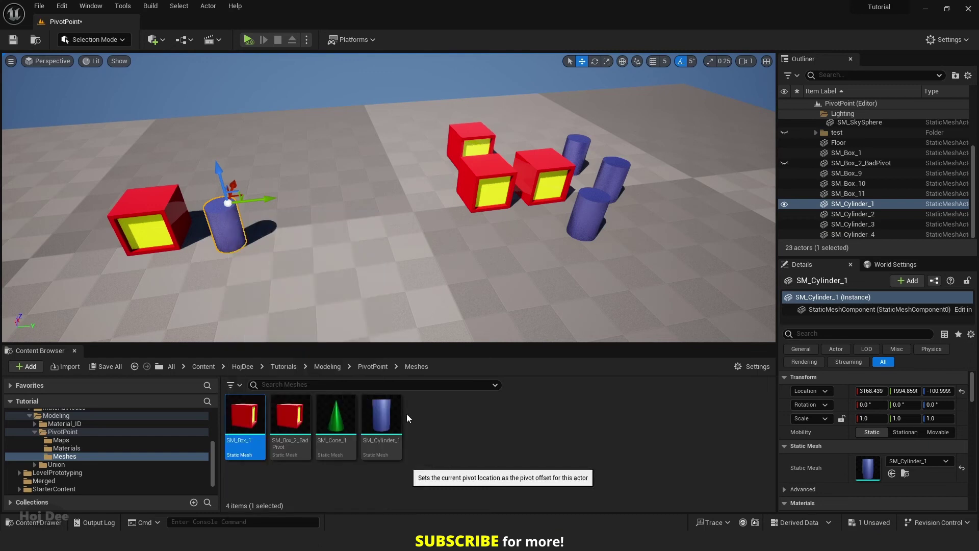
Examine the pivots of the other cylinders and SM_Box_10 in comparison with SM_Cylinder_1.
{"action": "left_click", "coordinate": [592, 209]}
{"action": "left_click", "coordinate": [590, 181]}
{"action": "left_click", "coordinate": [223, 208]}
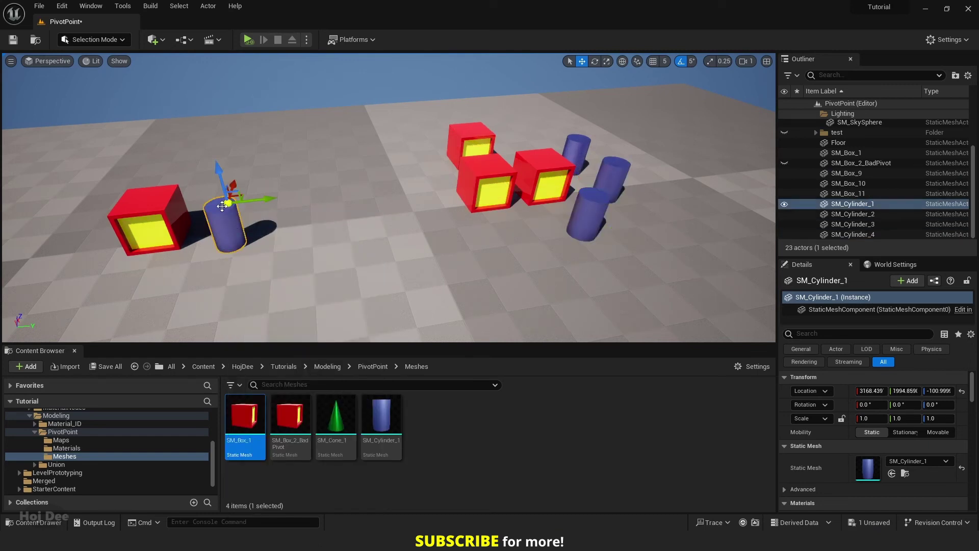
{"action": "left_click", "coordinate": [567, 220]}
{"action": "left_click", "coordinate": [610, 183]}
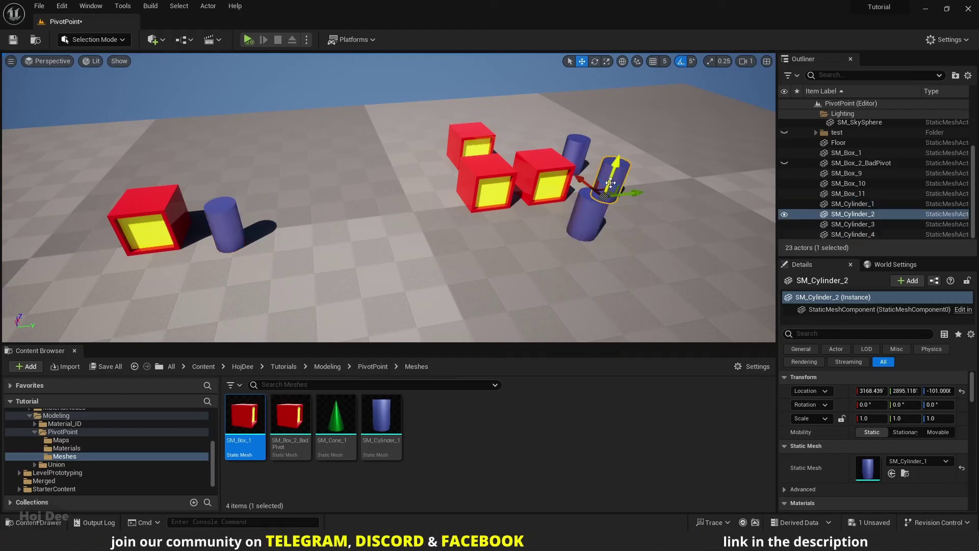
{"action": "left_click", "coordinate": [576, 150]}
{"action": "left_click", "coordinate": [541, 178]}
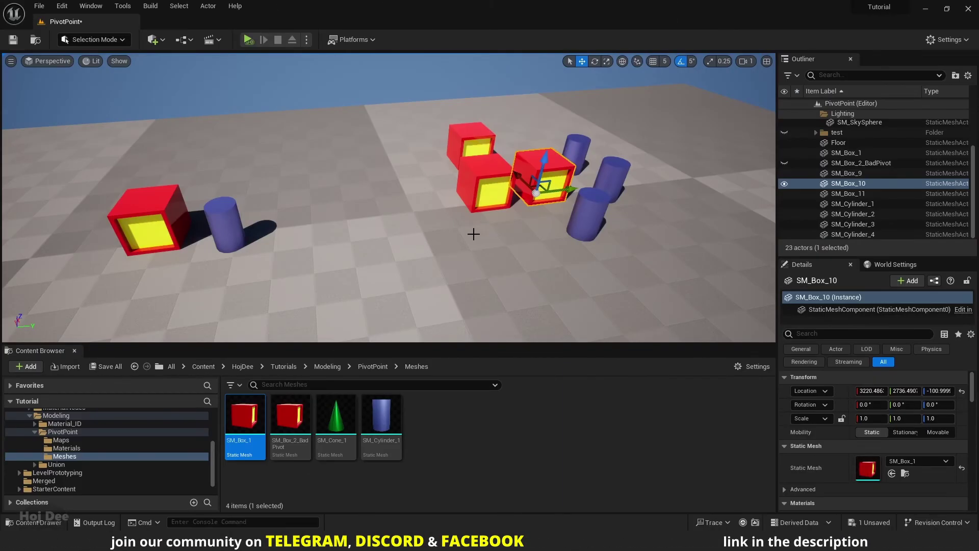
Focus on the DirectionalLight in the Lighting folder, try repositioning its pivot, and undo the resulting move.
{"action": "left_click", "coordinate": [818, 113]}
{"action": "double_click", "coordinate": [834, 124]}
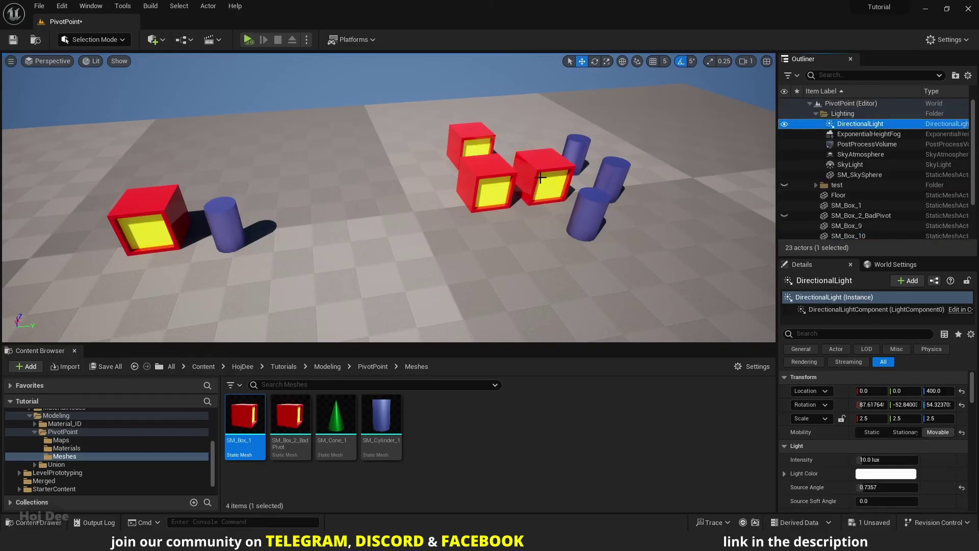
{"action": "middle_click", "coordinate": [423, 229], "text": "alt"}
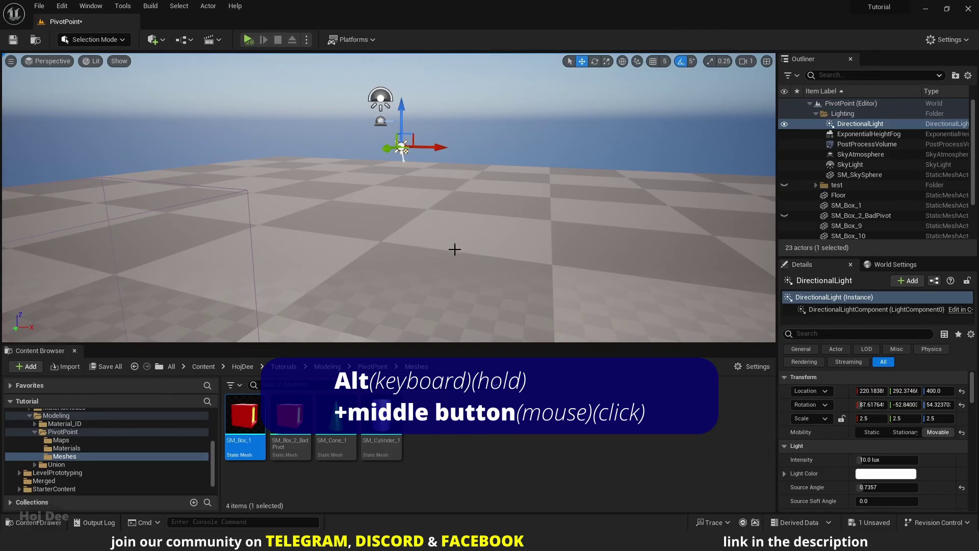
{"action": "key", "text": "ctrl+z"}
{"action": "key", "text": "ctrl+z"}
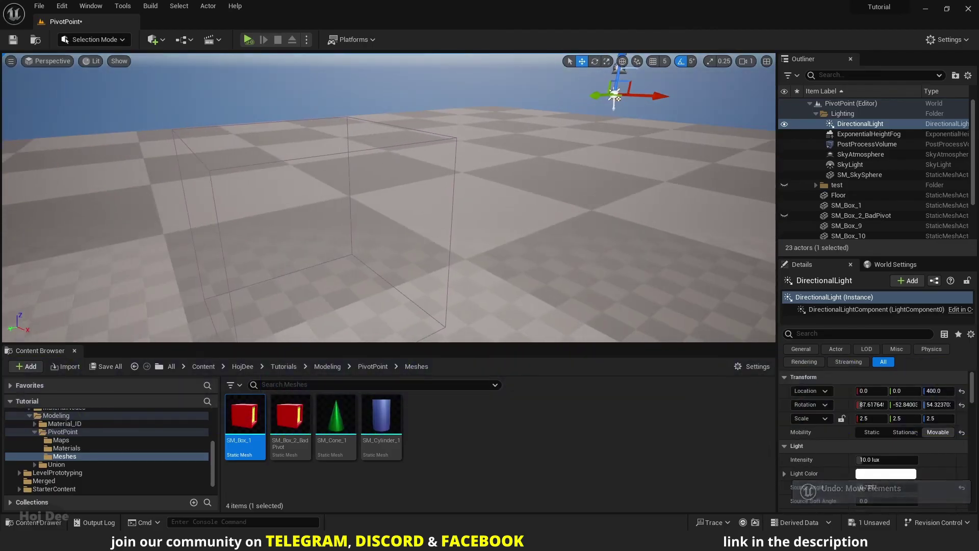
Select the PostProcessVolume, try placing its pivot beside it, and move the volume to about X 276, Y 1138.
{"action": "left_click", "coordinate": [455, 184]}
{"action": "right_click_drag", "start_coordinate": [481, 194], "coordinate": [476, 215]}
{"action": "middle_click", "coordinate": [567, 202], "text": "alt"}
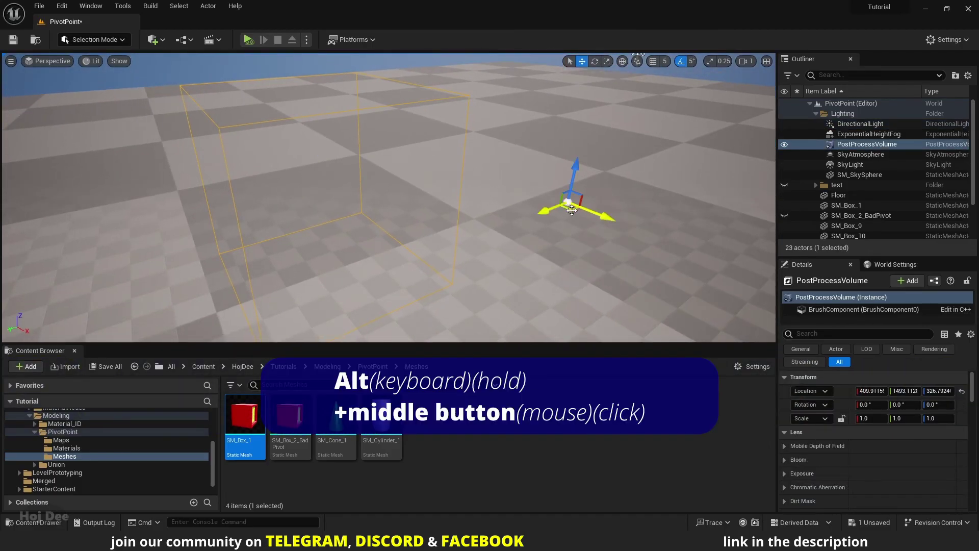
{"action": "left_click_drag", "start_coordinate": [570, 209], "coordinate": [591, 177]}
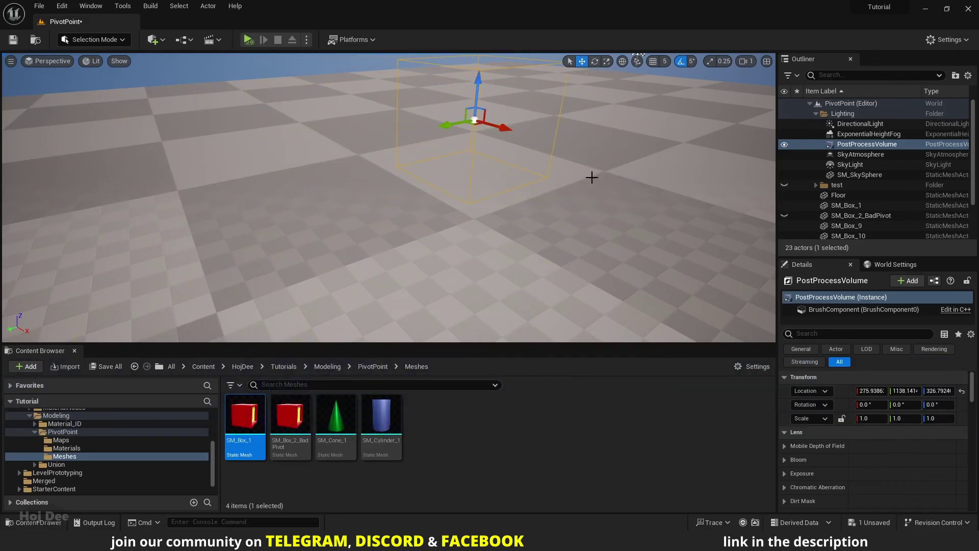
Undo the last move of the PostProcessVolume.
{"action": "key", "text": "ctrl+z"}
Select the SM_Box_1 actor beside the cylinder and filter its details for "pivot".
{"action": "right_click_drag", "start_coordinate": [591, 178], "coordinate": [767, 135]}
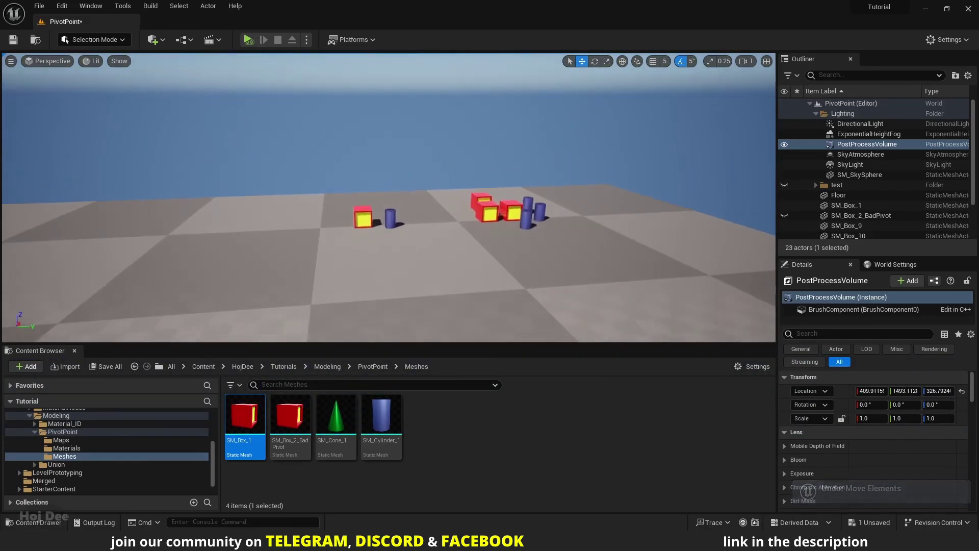
{"action": "key", "text": "w"}
{"action": "right_click_drag", "start_coordinate": [571, 158], "coordinate": [568, 199]}
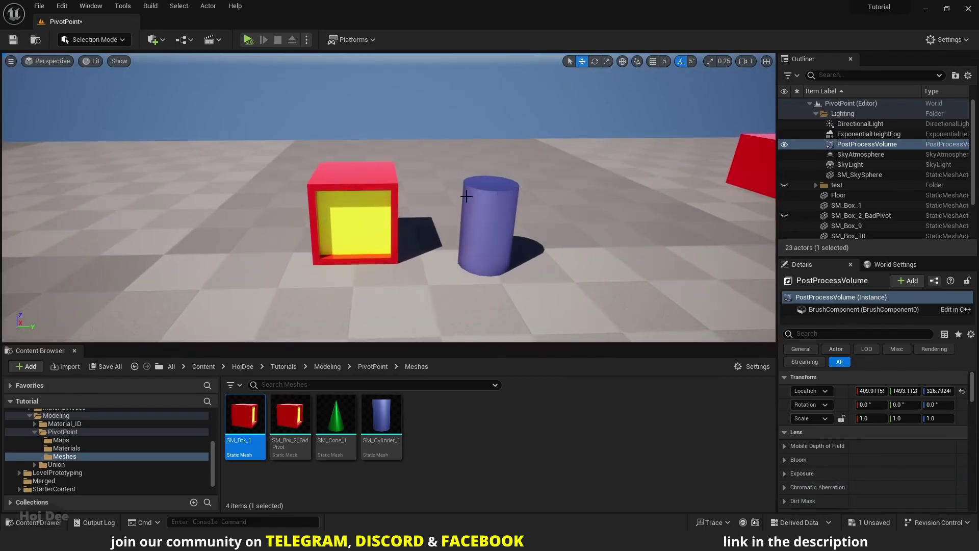
{"action": "left_click", "coordinate": [366, 208]}
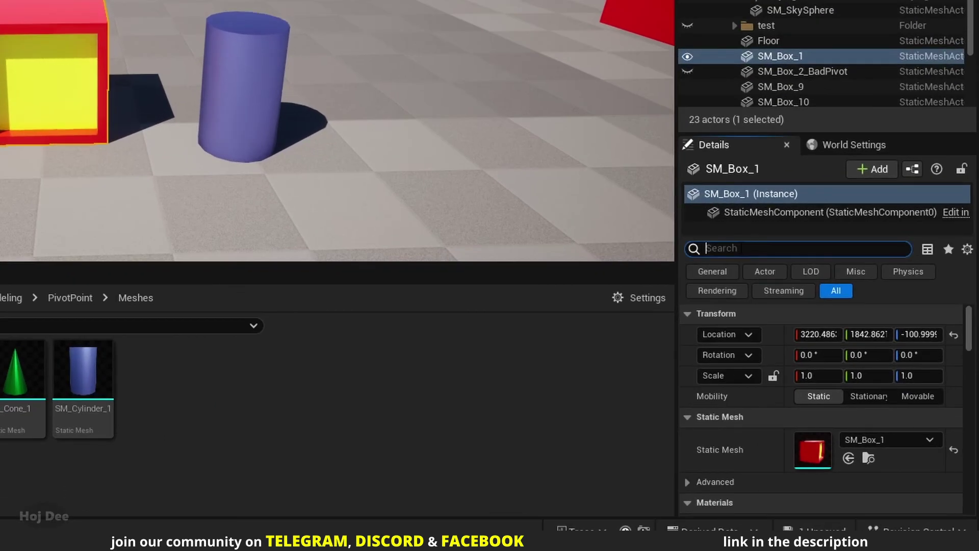
{"action": "type", "text": "pivot"}
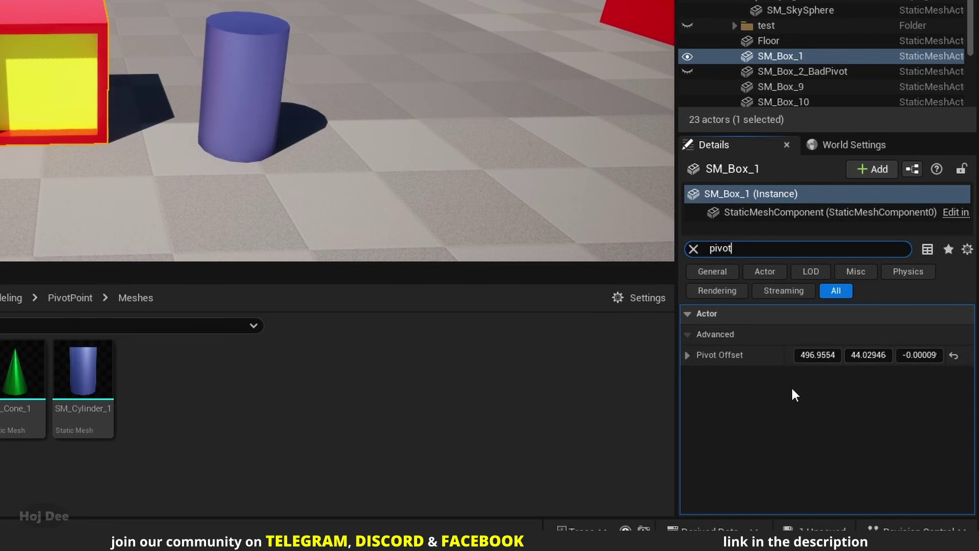
Set SM_Box_1's Pivot Offset to 0, 0, 0 and reselect the box to refresh its pivot.
{"action": "left_click", "coordinate": [817, 355]}
{"action": "type", "text": "0"}
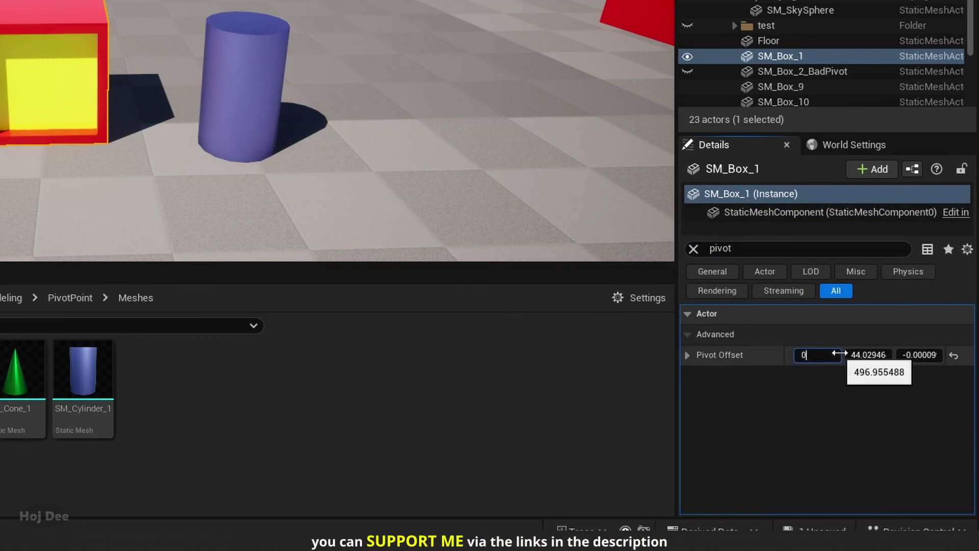
{"action": "left_click", "coordinate": [870, 351]}
{"action": "type", "text": "0"}
{"action": "left_click", "coordinate": [903, 352]}
{"action": "type", "text": "0"}
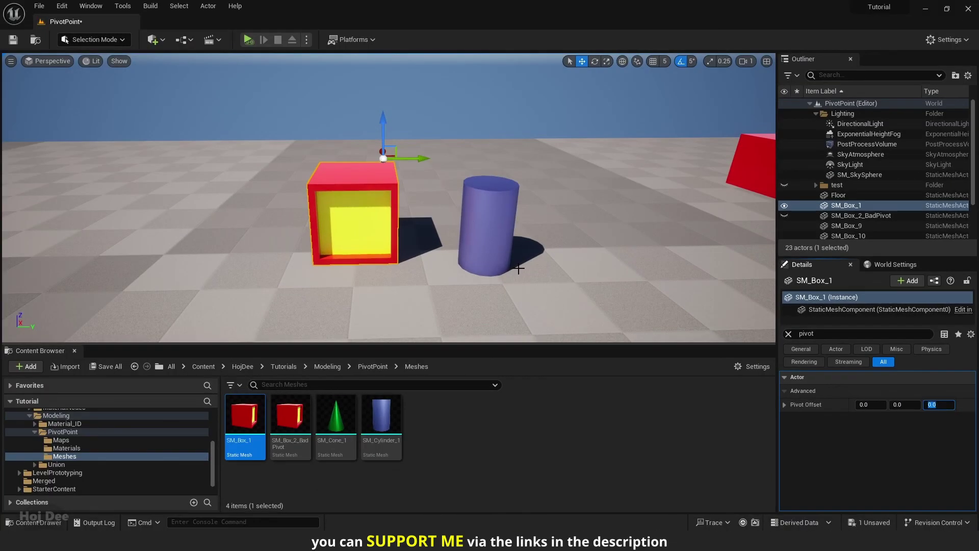
{"action": "left_click", "coordinate": [489, 224]}
{"action": "left_click", "coordinate": [372, 218]}
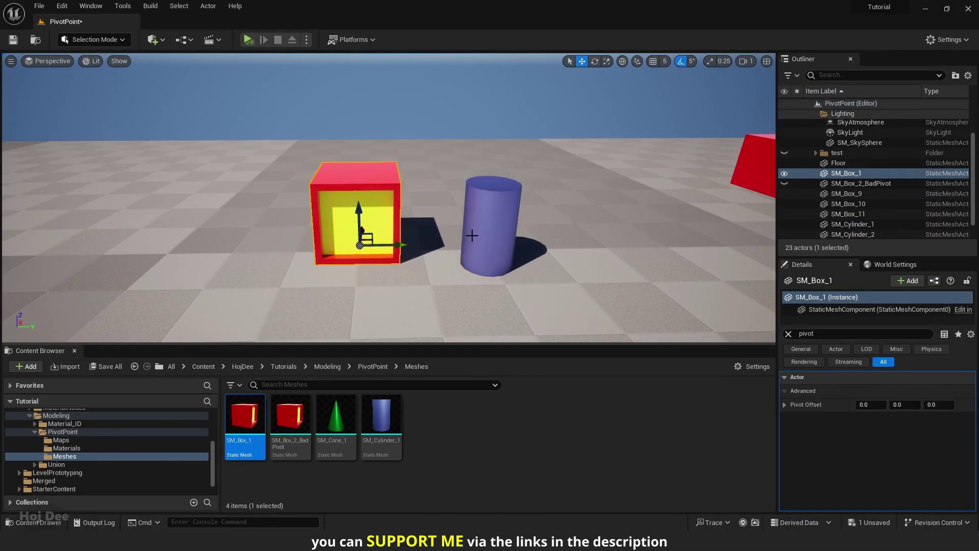
Select SM_Cylinder_1 and compare the pivot commands offered for it in the viewport and in the general actor options.
{"action": "left_click", "coordinate": [491, 212]}
{"action": "right_click", "coordinate": [491, 212]}
{"action": "mouse_move", "coordinate": [541, 404]}
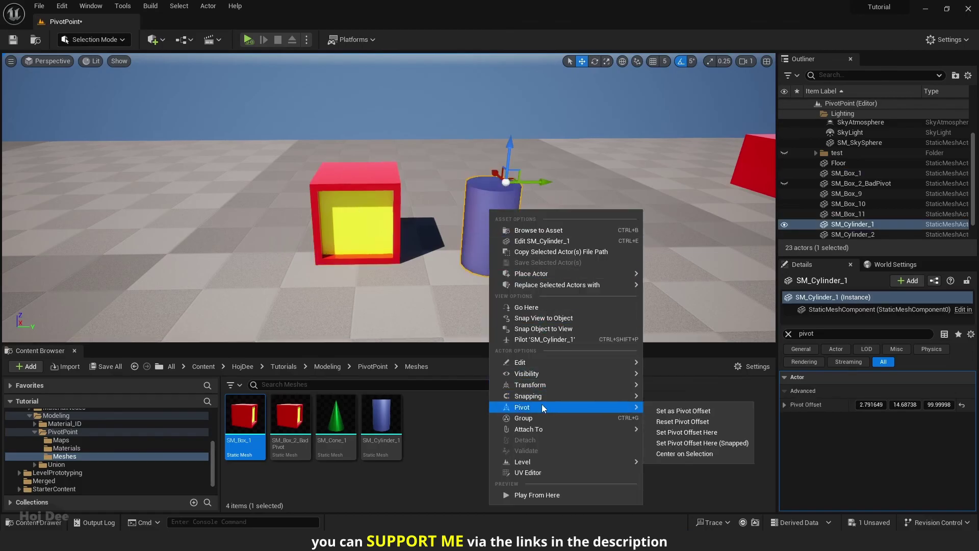
{"action": "mouse_move", "coordinate": [560, 284]}
{"action": "left_click", "coordinate": [208, 6]}
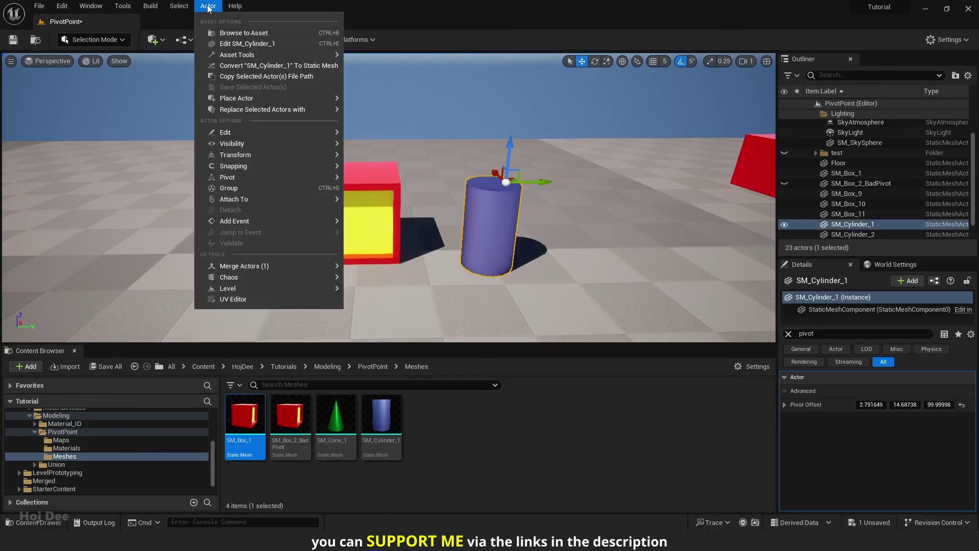
{"action": "mouse_move", "coordinate": [269, 181]}
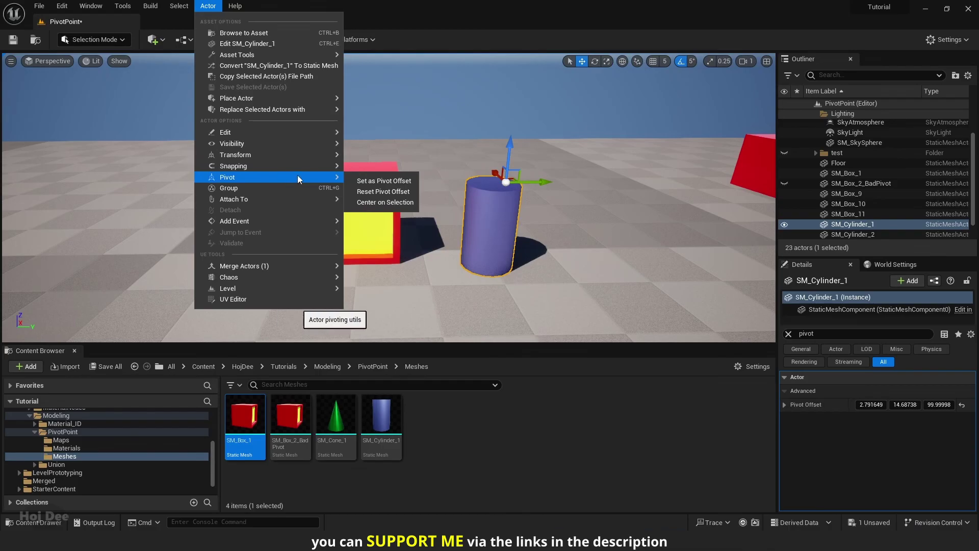